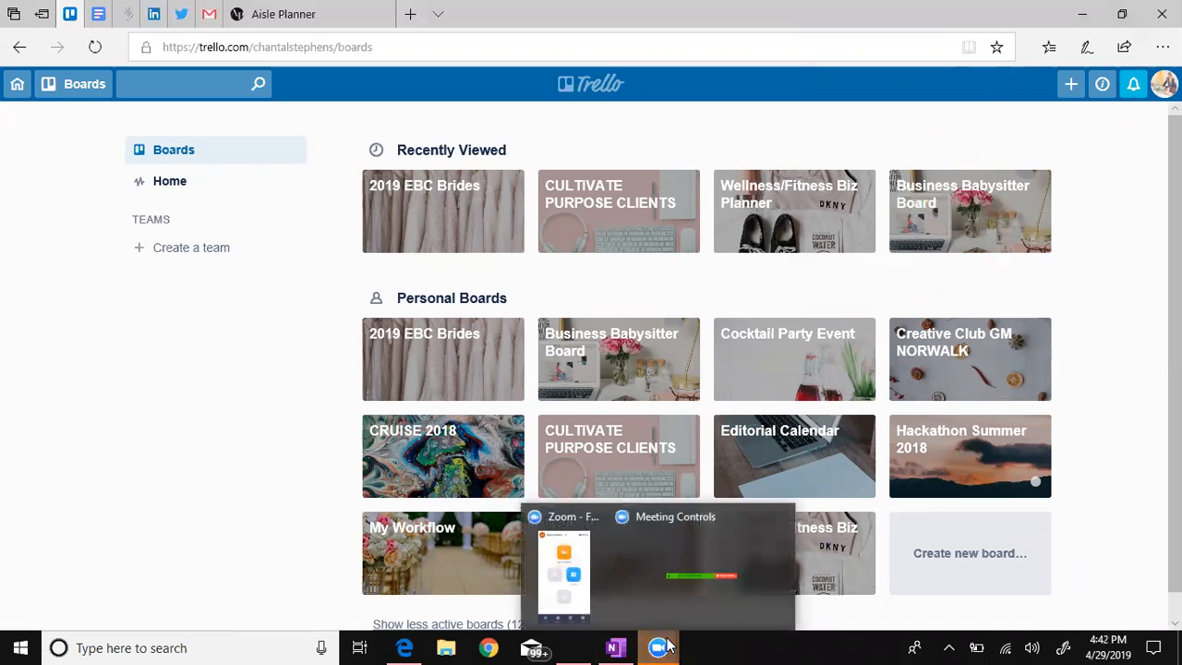
pyautogui.click(711, 587)
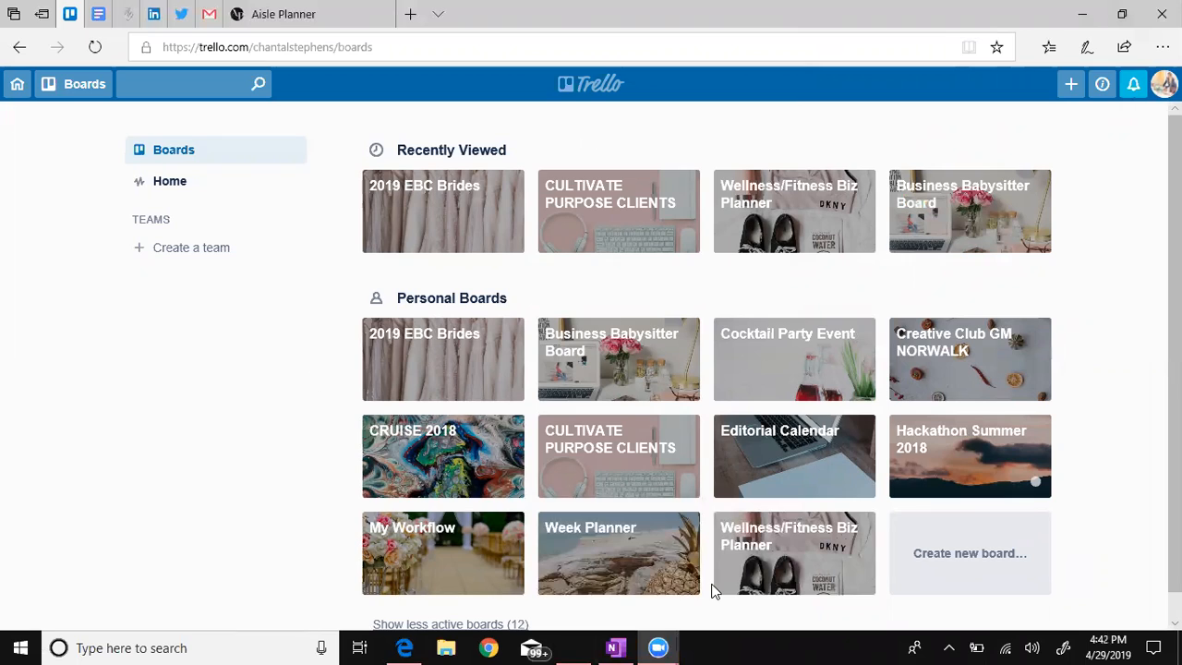
pyautogui.click(163, 489)
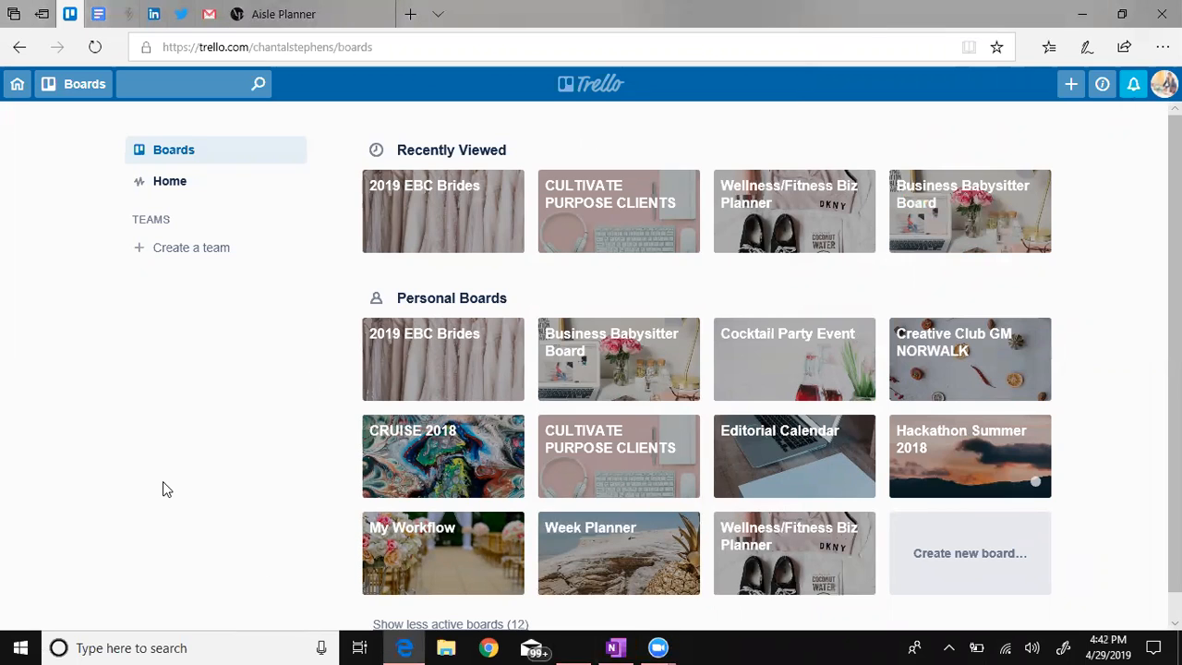
pyautogui.moveTo(1176, 231)
pyautogui.mouseDown()
pyautogui.moveTo(1177, 259)
pyautogui.moveTo(1176, 231)
pyautogui.mouseUp()
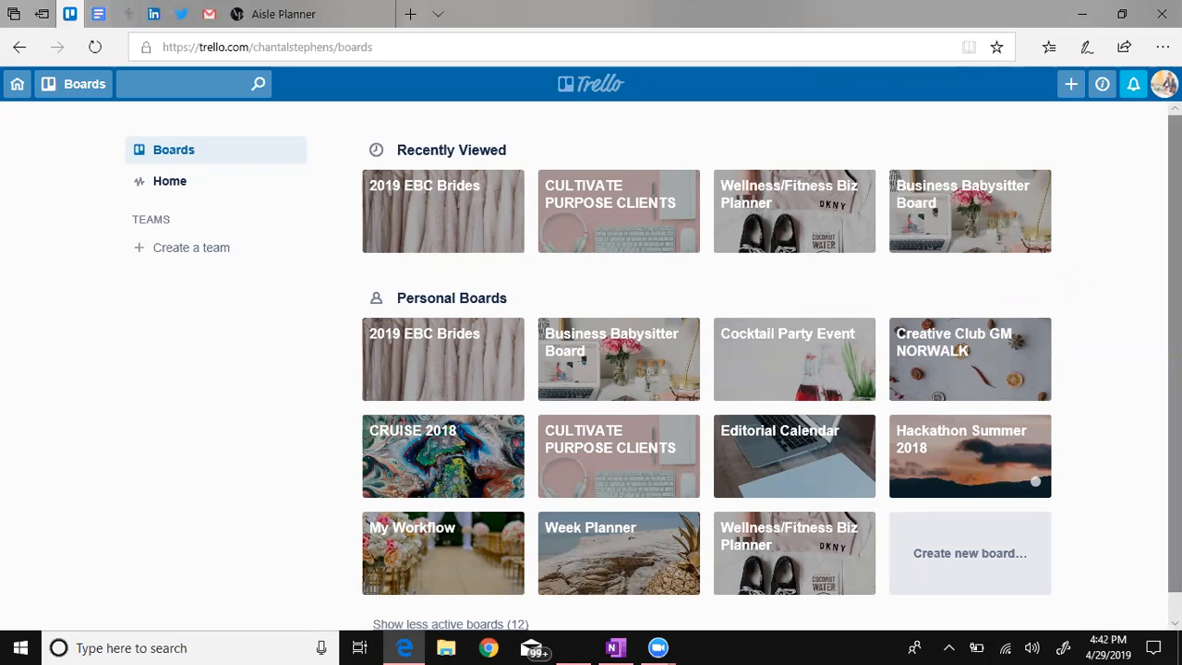
pyautogui.click(1035, 647)
pyautogui.click(1035, 647)
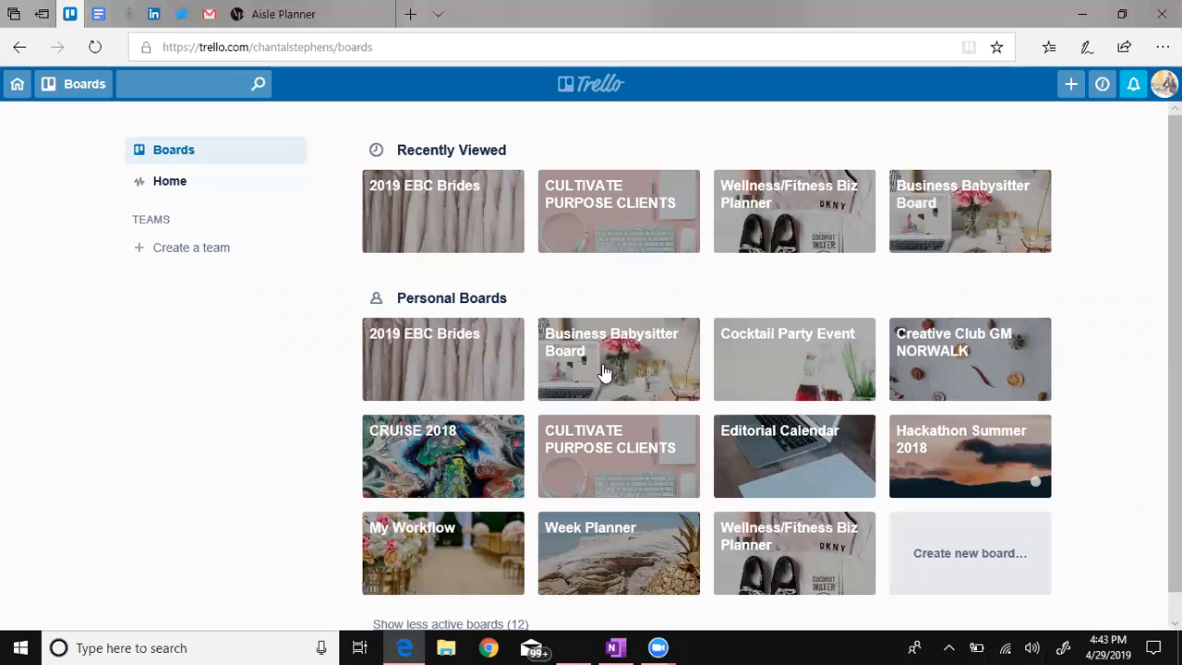
# Step: Open the recently viewed Business Babysitter Board and look through its lists from How to Use this Board to Content Planner
pyautogui.scroll(-1, 850, 382)
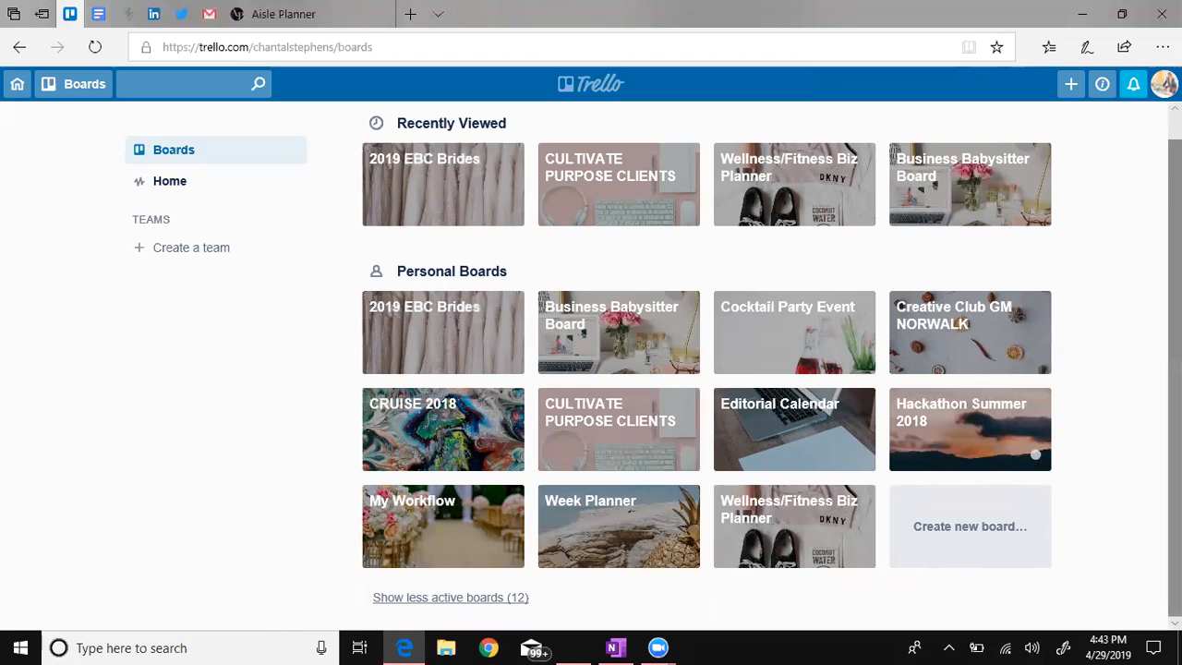
pyautogui.scroll(1, 488, 391)
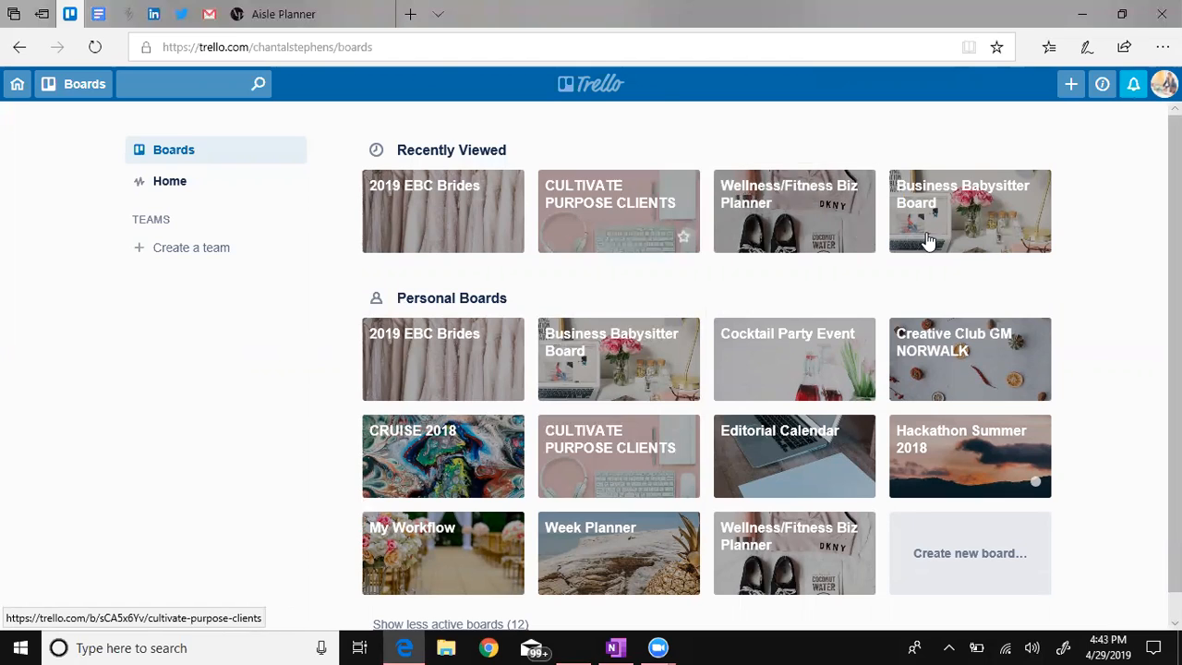
pyautogui.click(962, 235)
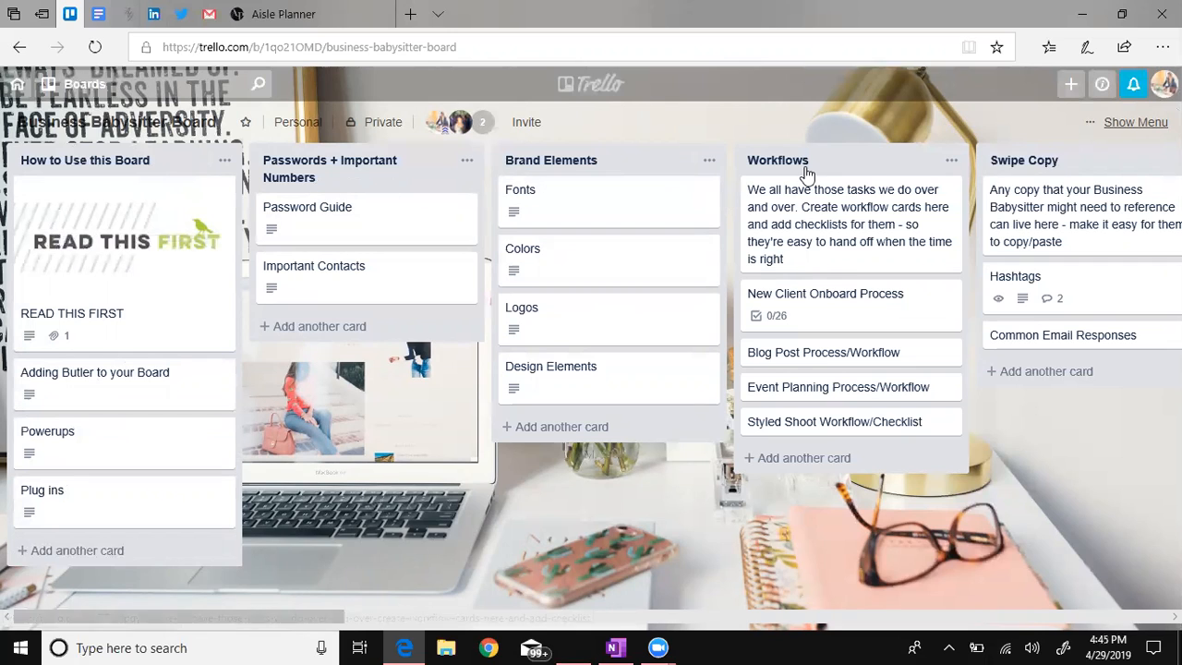
pyautogui.moveTo(304, 615); pyautogui.dragTo(489, 617)
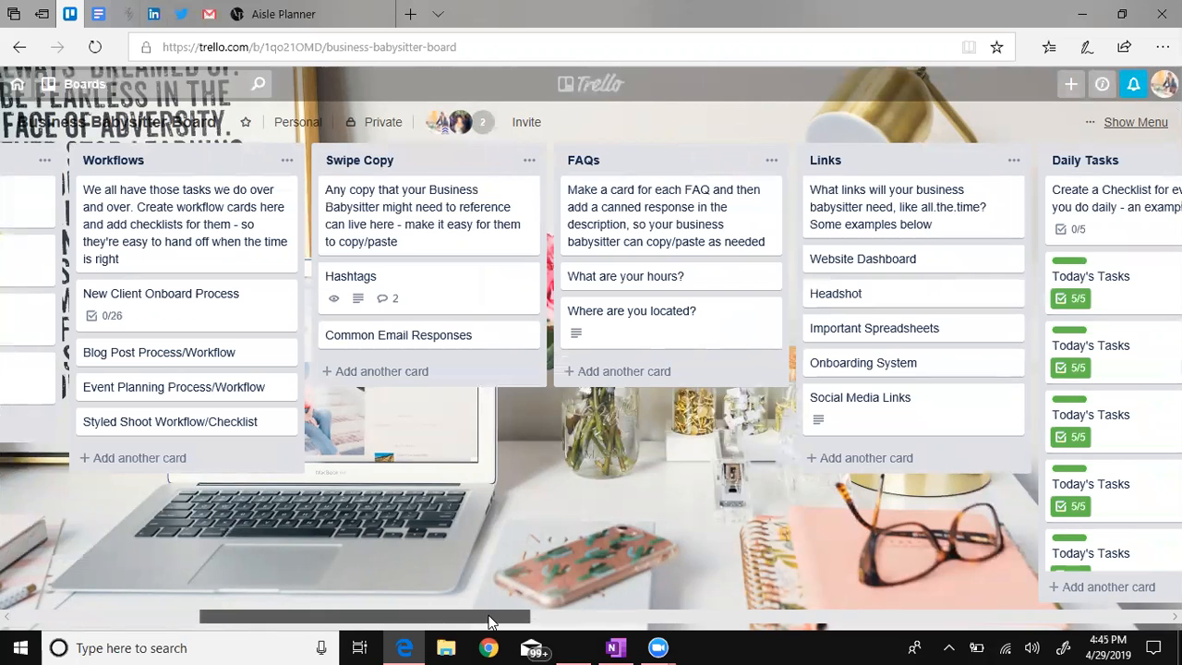
pyautogui.moveTo(490, 621); pyautogui.dragTo(672, 642)
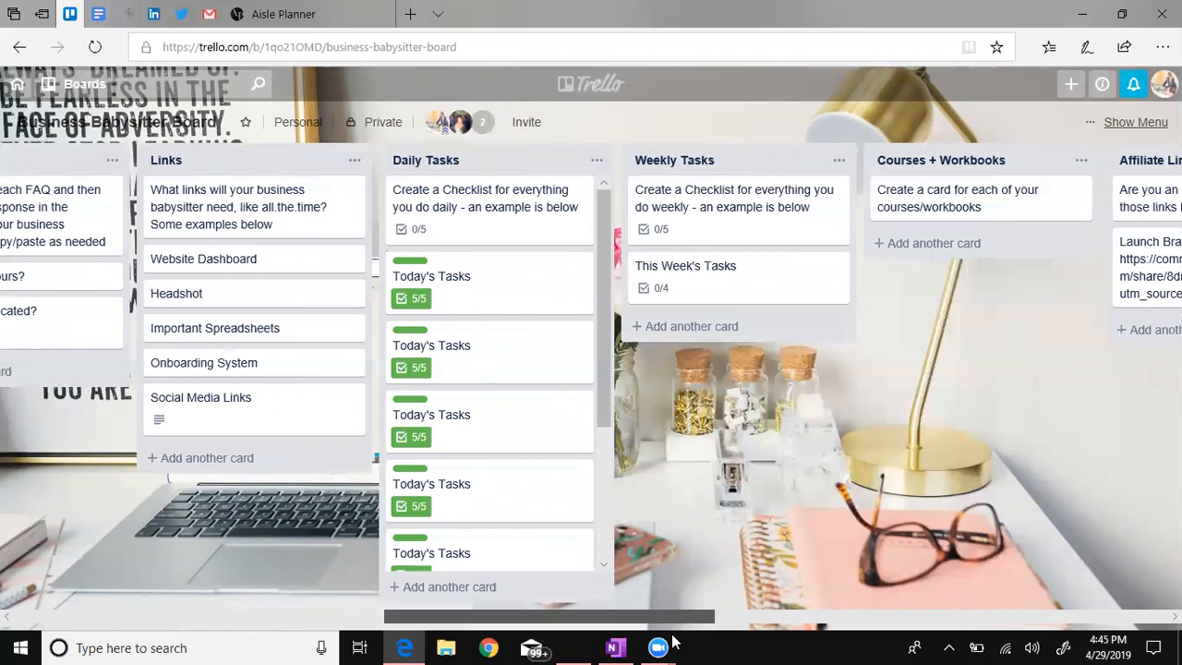
pyautogui.moveTo(672, 641); pyautogui.dragTo(711, 647)
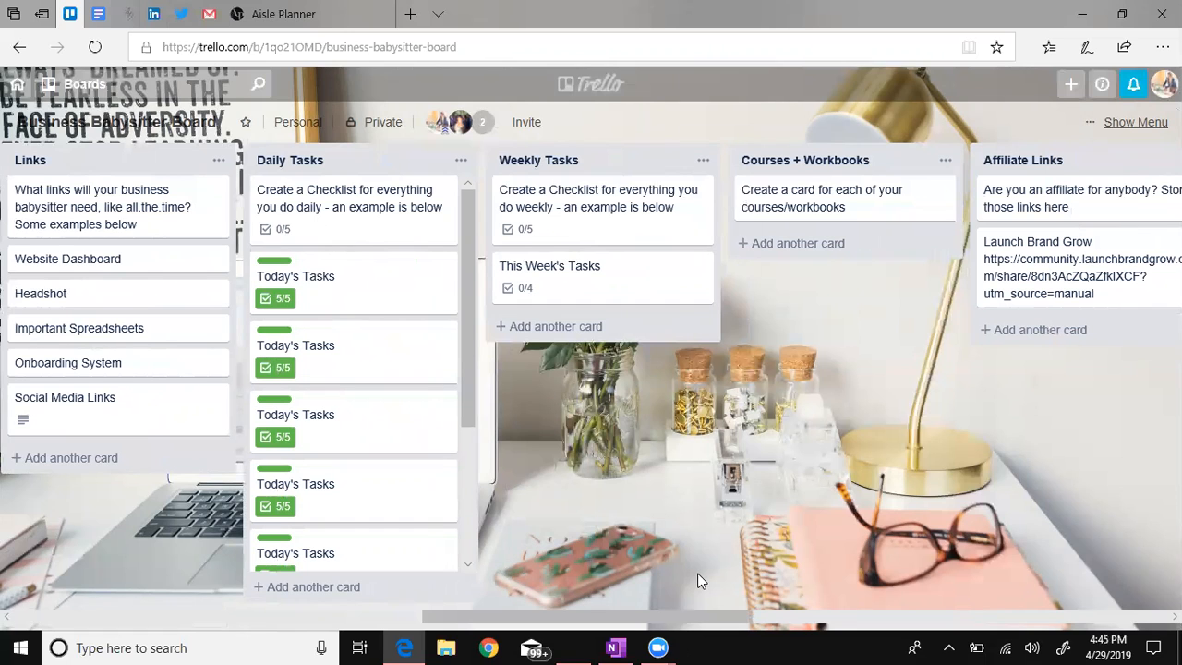
pyautogui.moveTo(698, 619); pyautogui.dragTo(804, 615)
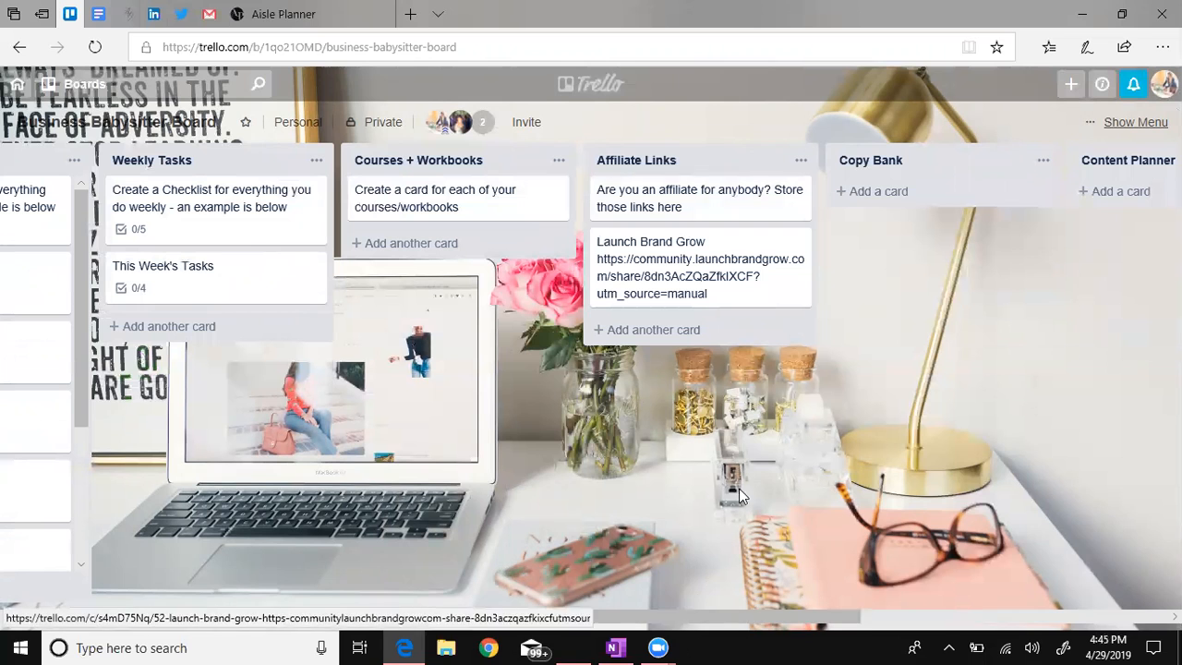
pyautogui.moveTo(841, 617); pyautogui.dragTo(158, 646)
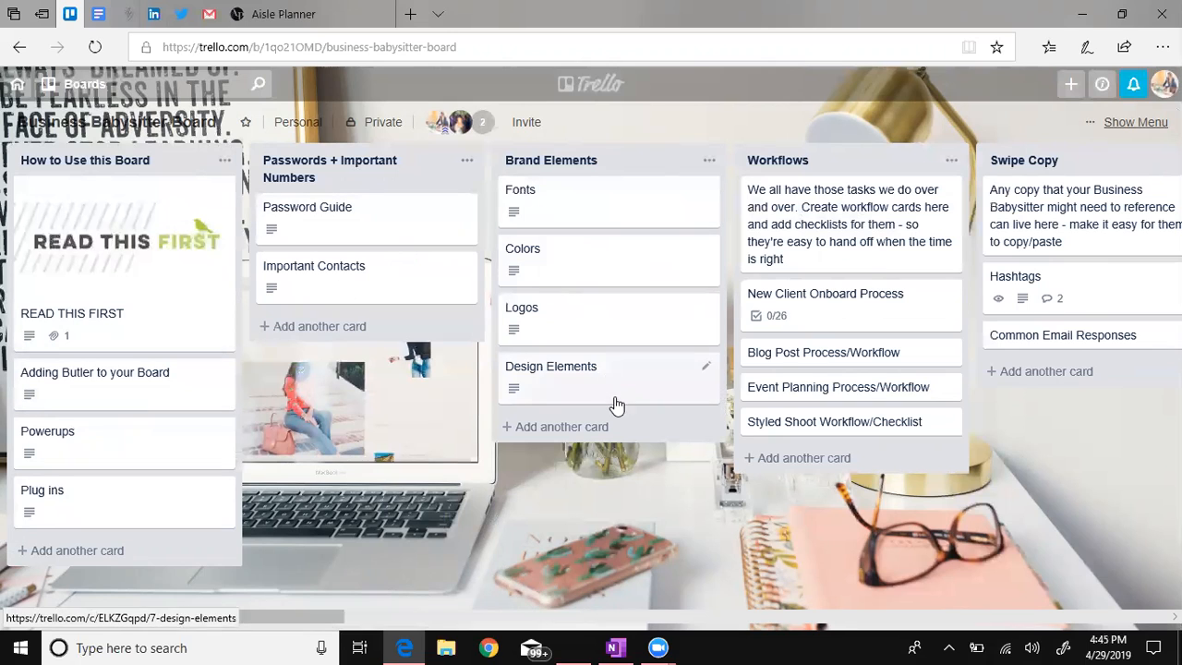
# Step: Open the Fonts card in the Brand Elements list and assign it the yellow label
pyautogui.click(566, 212)
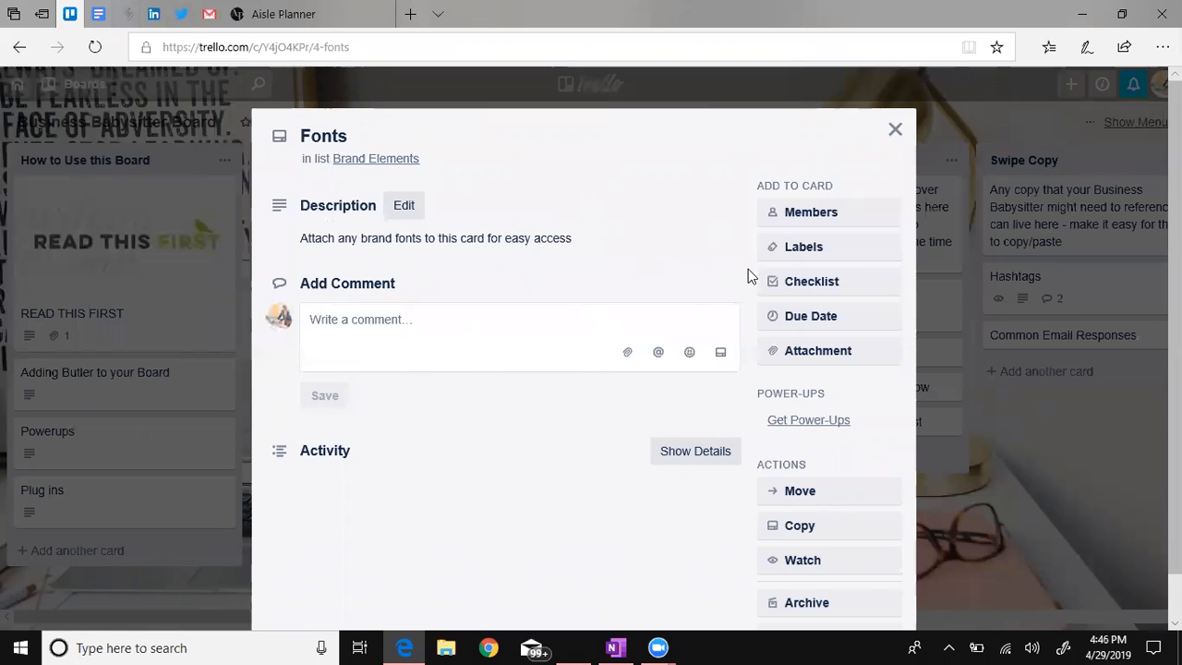
pyautogui.click(792, 258)
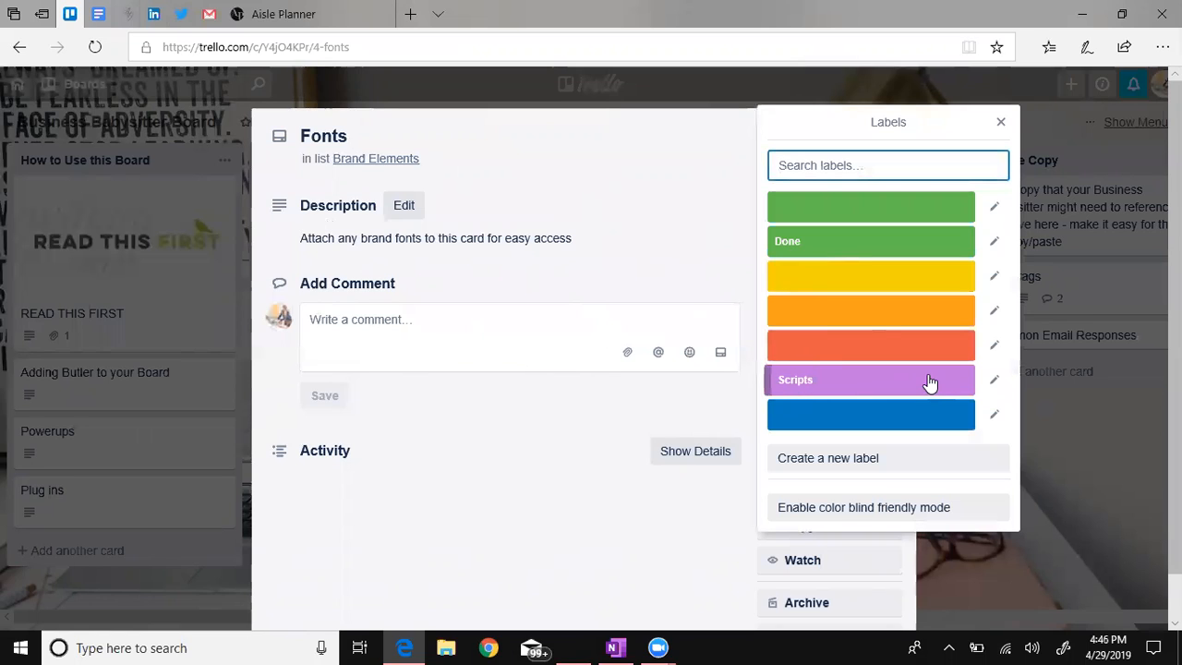
pyautogui.click(955, 279)
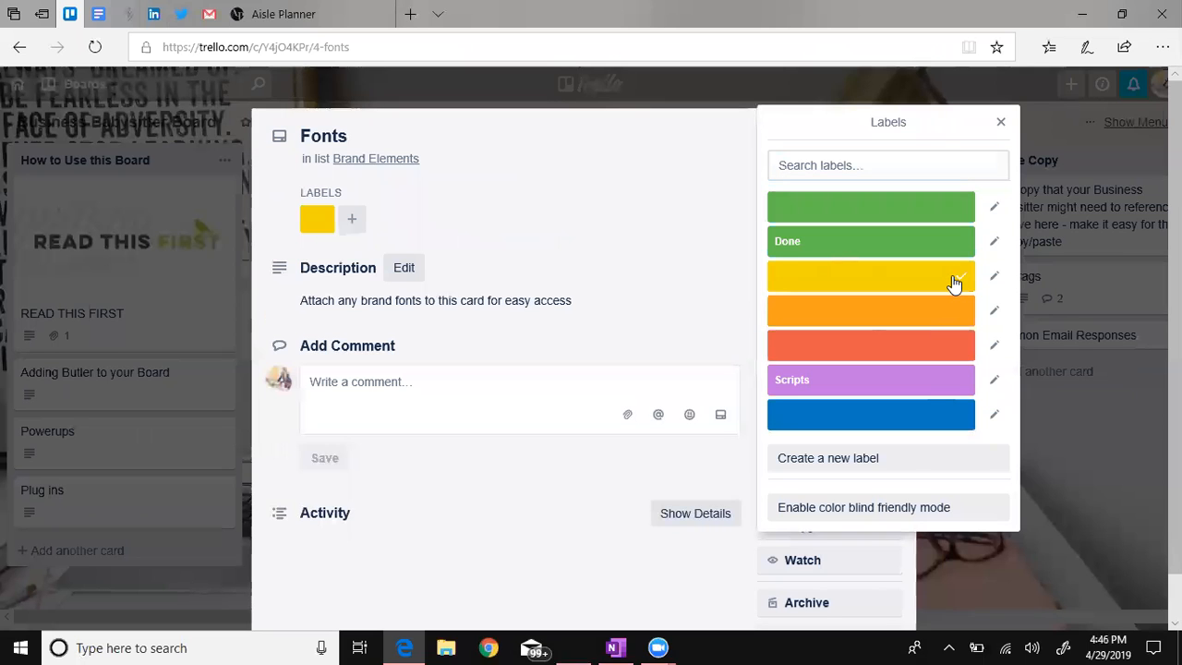
pyautogui.click(1002, 121)
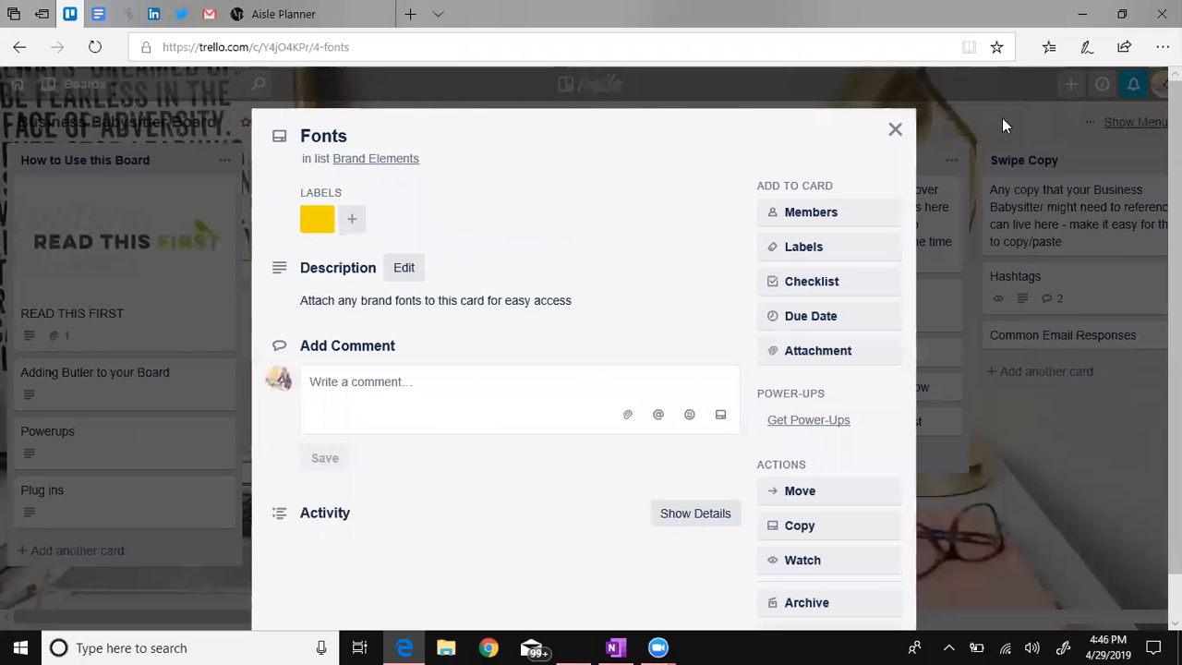
# Step: Add a checklist to the Fonts card with the items Fonts, Textures and Colors, and close the card
pyautogui.click(862, 284)
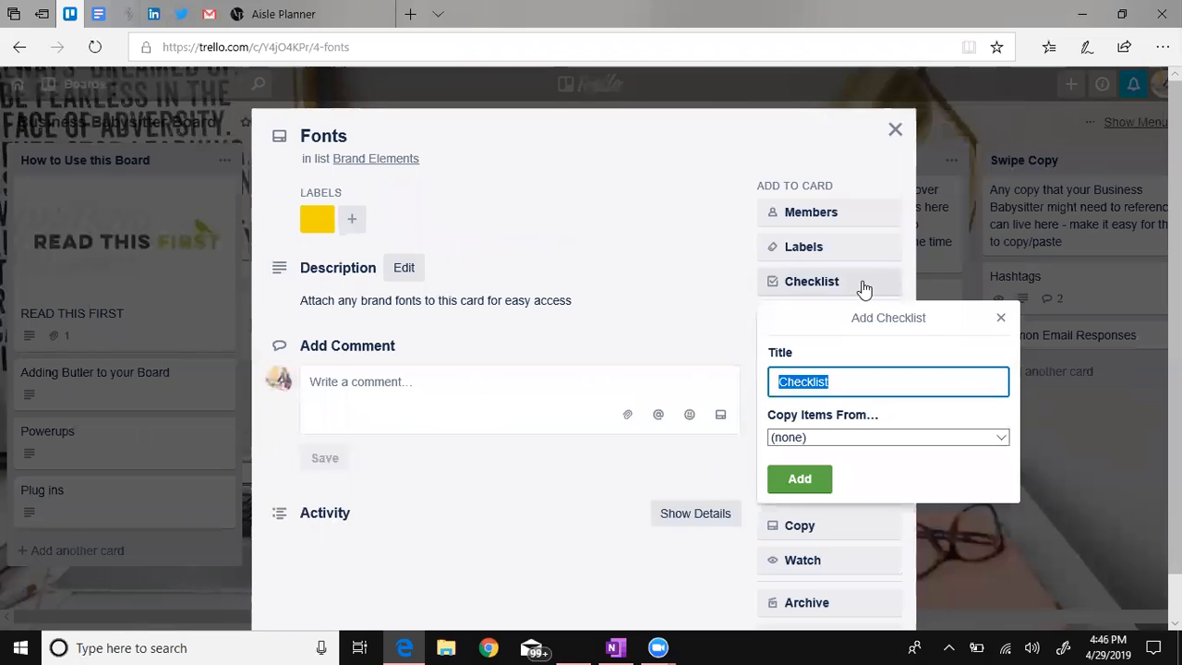
pyautogui.click(797, 480)
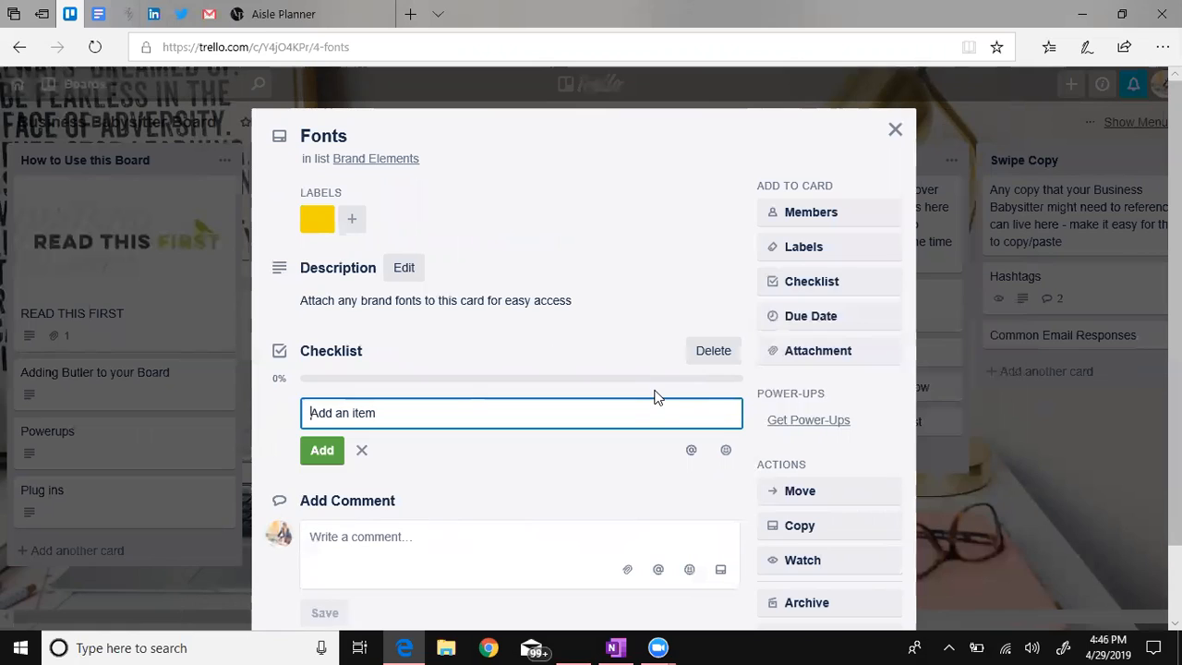
pyautogui.write('Fonts')
pyautogui.press('Return')
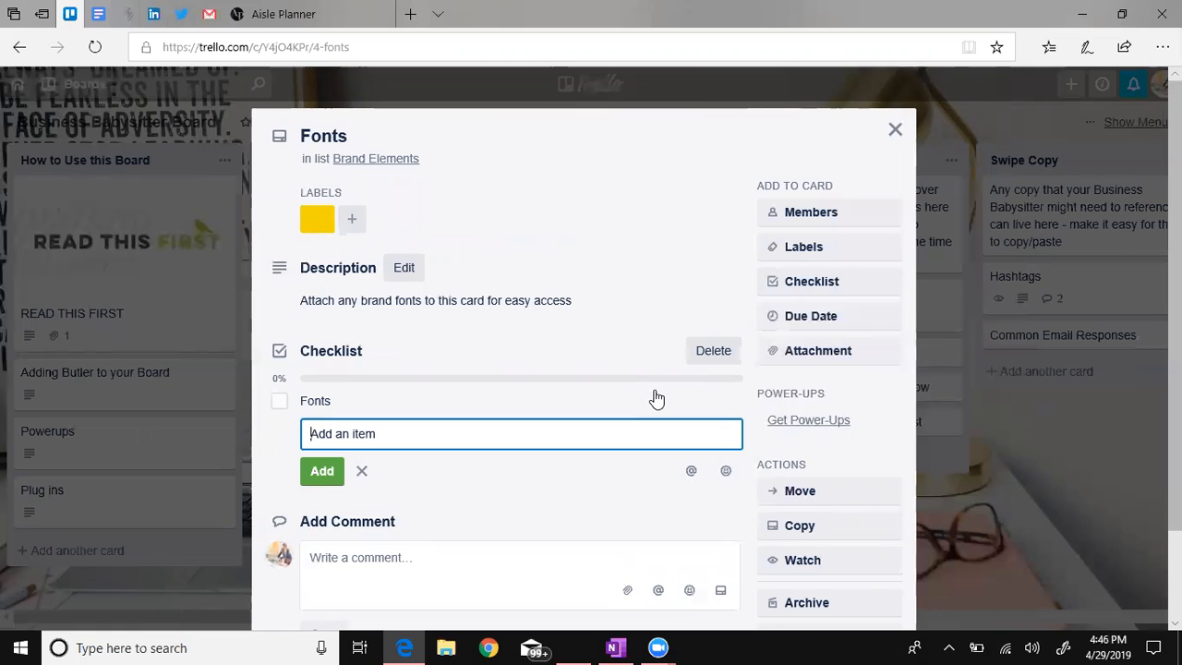
pyautogui.write('Textures')
pyautogui.press('Return')
pyautogui.write('Colors')
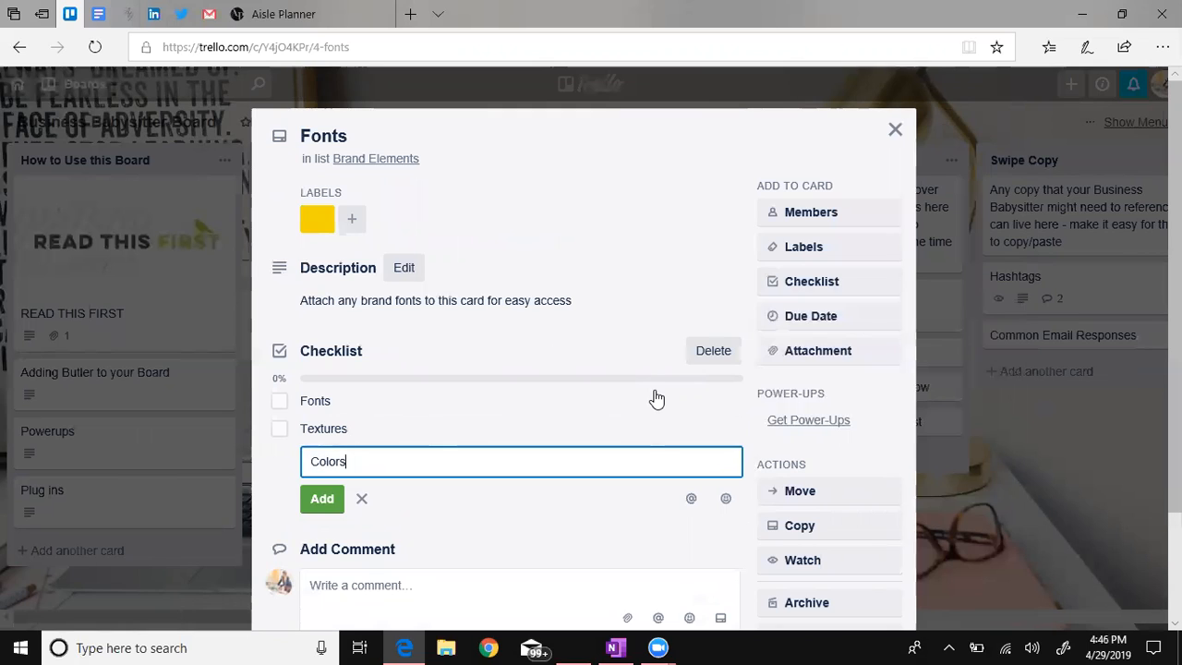
pyautogui.press('Return')
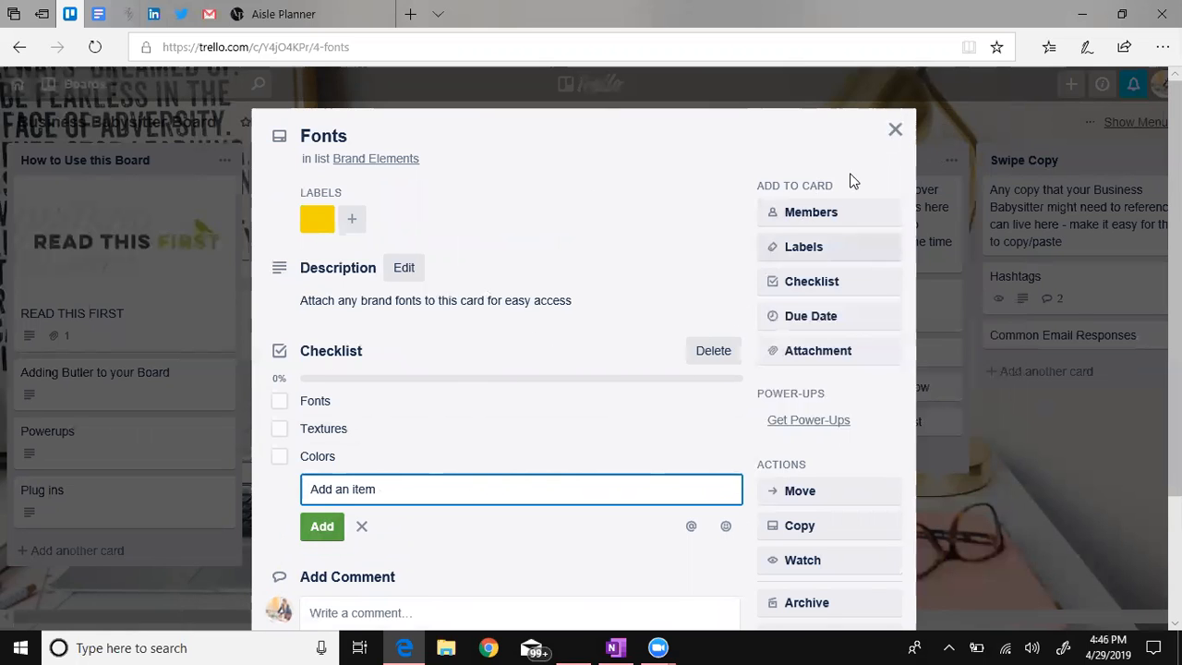
pyautogui.click(895, 130)
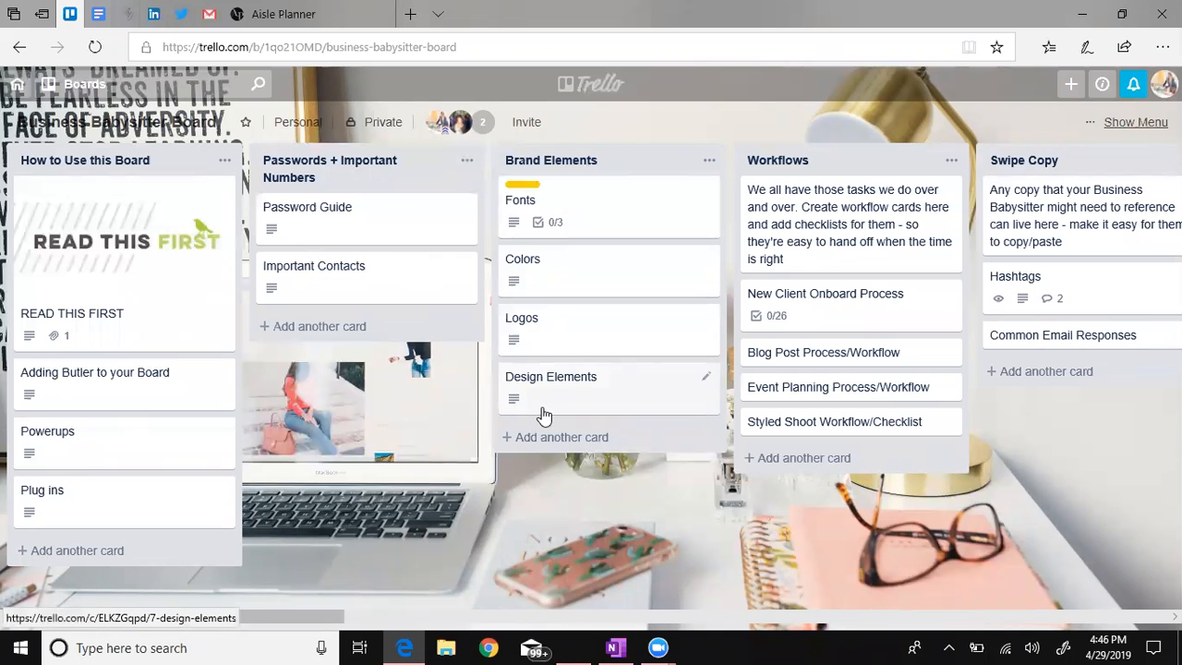
# Step: Open the New Client Onboard Process card in the Workflows list and bring up its label choices
pyautogui.click(885, 305)
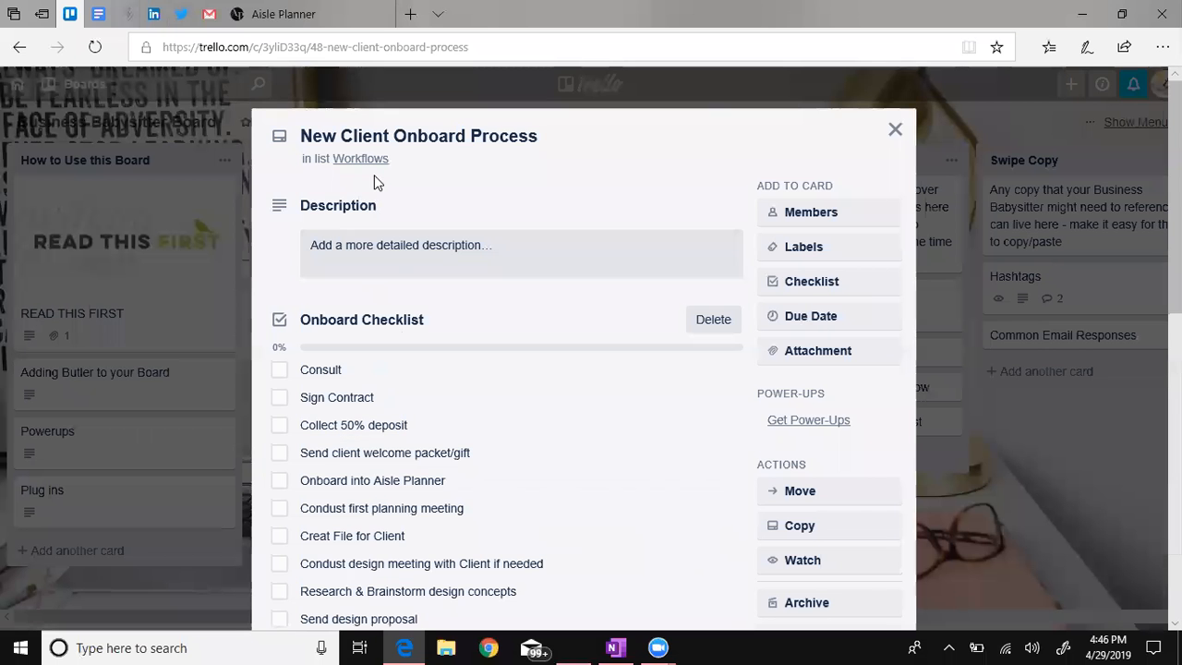
pyautogui.moveTo(1175, 184); pyautogui.dragTo(1175, 202)
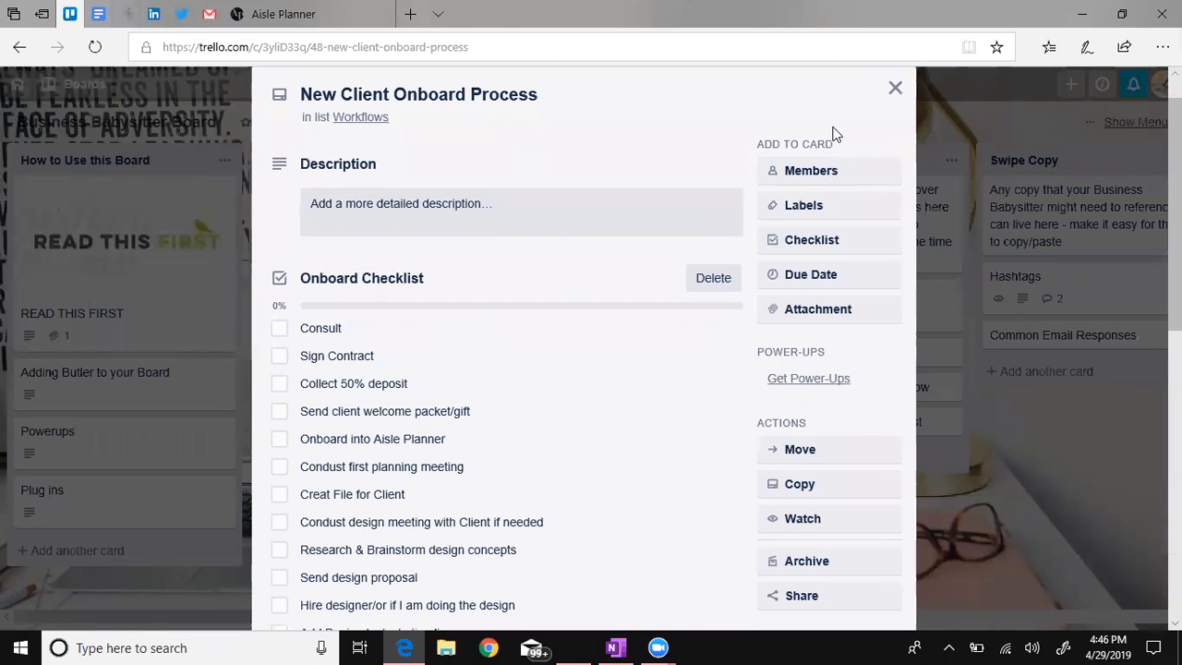
pyautogui.click(818, 204)
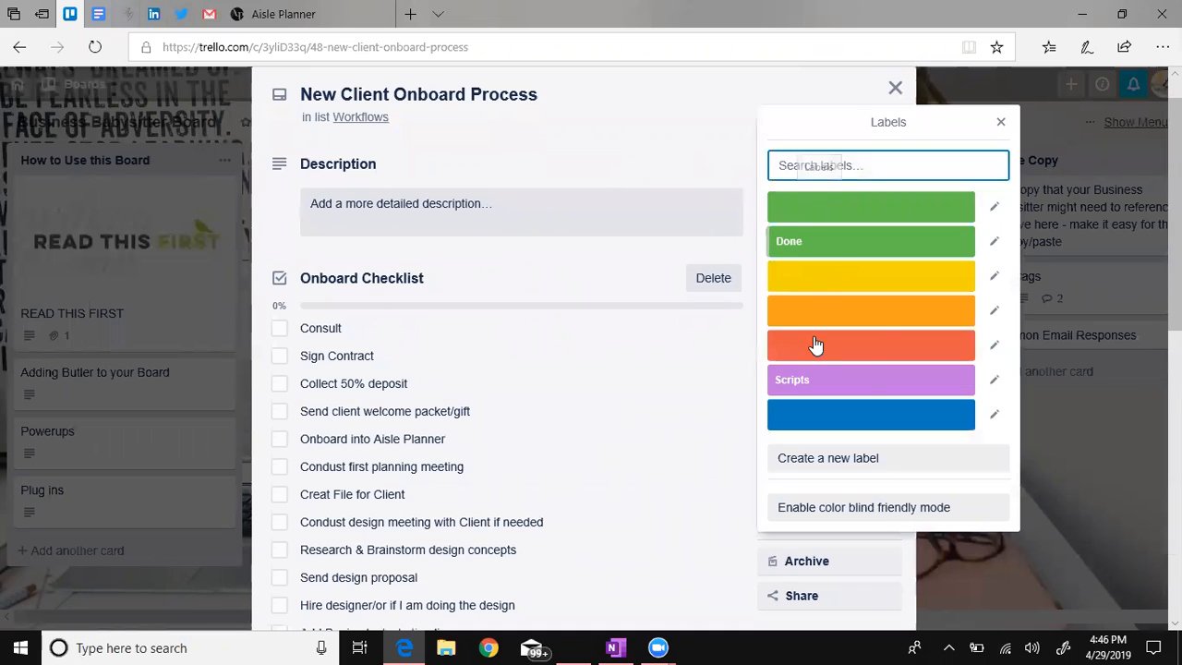
pyautogui.write('pink')
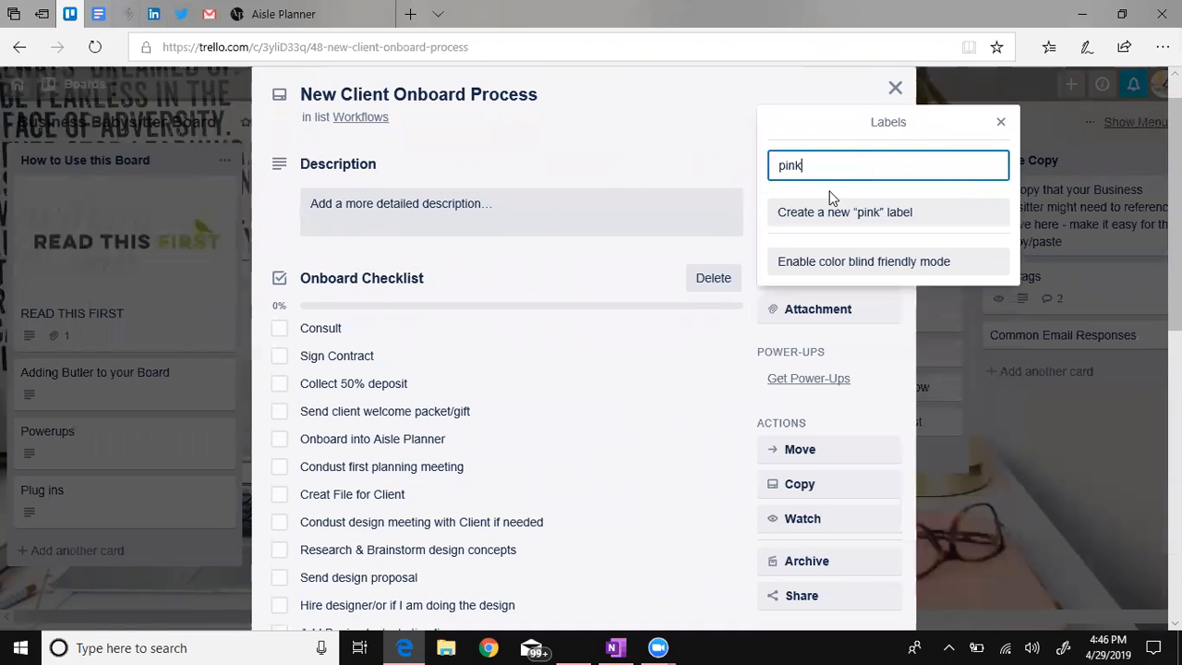
pyautogui.press('BackSpace')
pyautogui.press('BackSpace')
pyautogui.press('BackSpace')
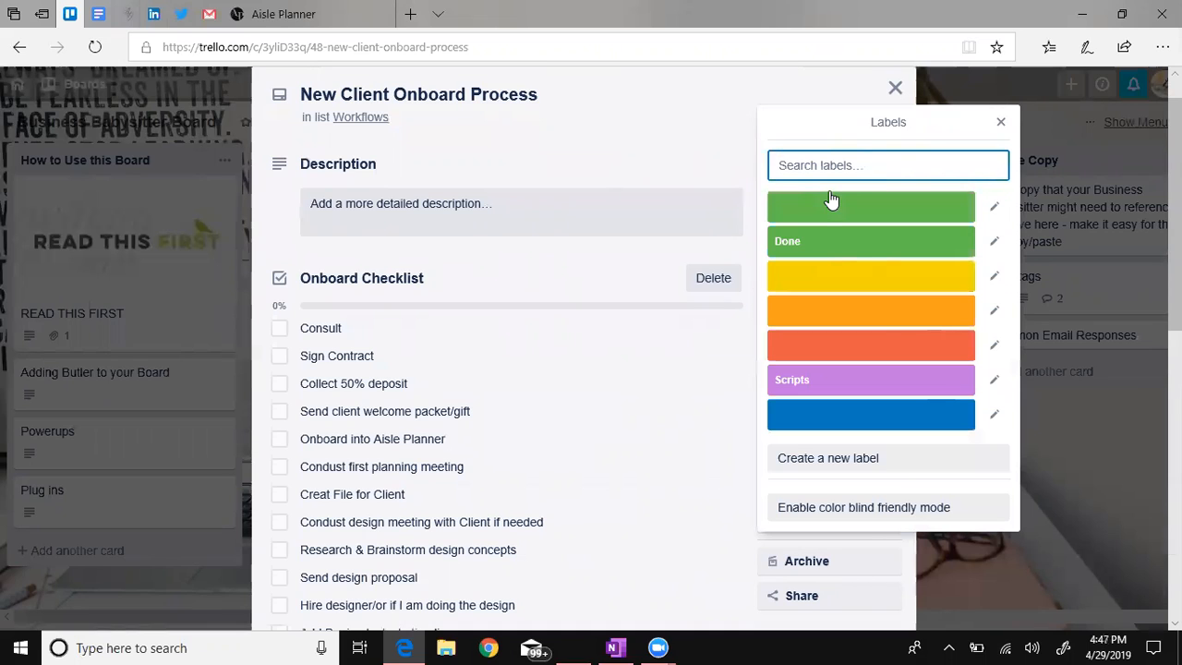
# Step: Assign the purple Scripts label to the New Client Onboard Process card, and review its Onboard Checklist before closing the card
pyautogui.click(912, 386)
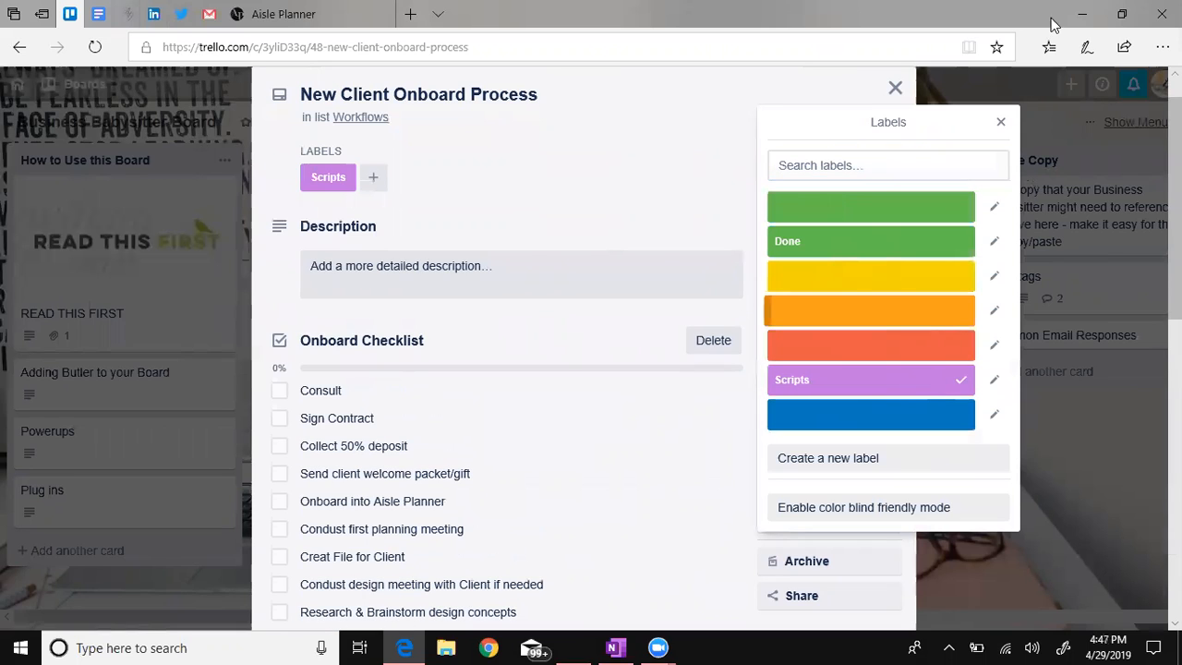
pyautogui.click(1000, 121)
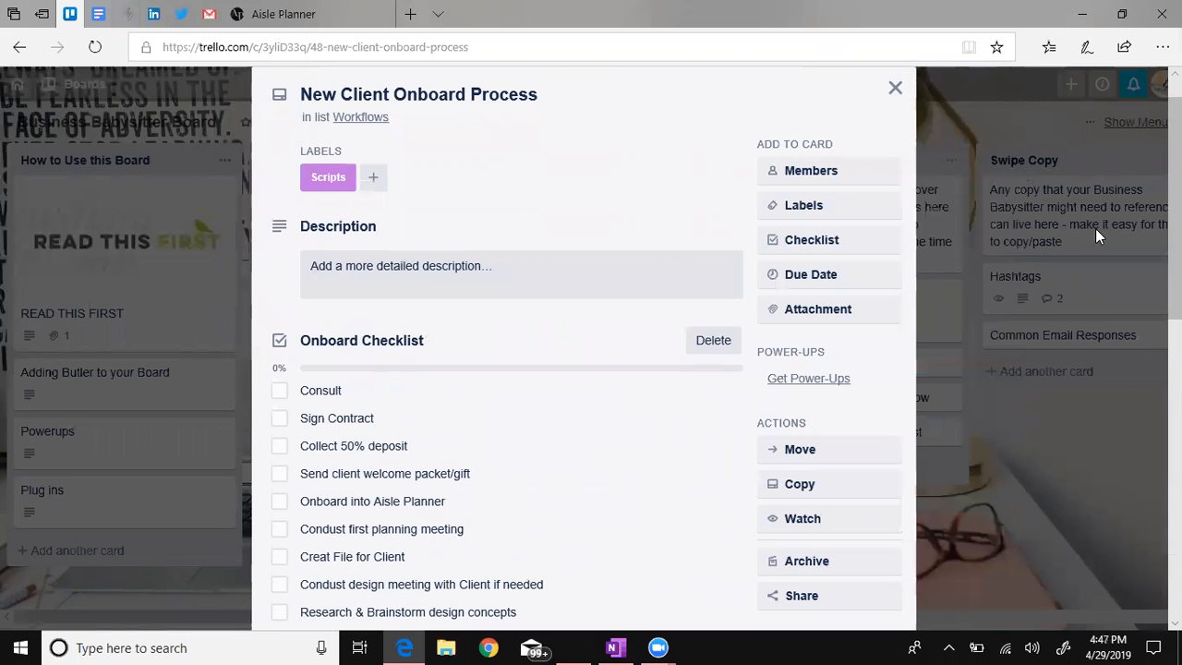
pyautogui.scroll(-2, 1096, 229)
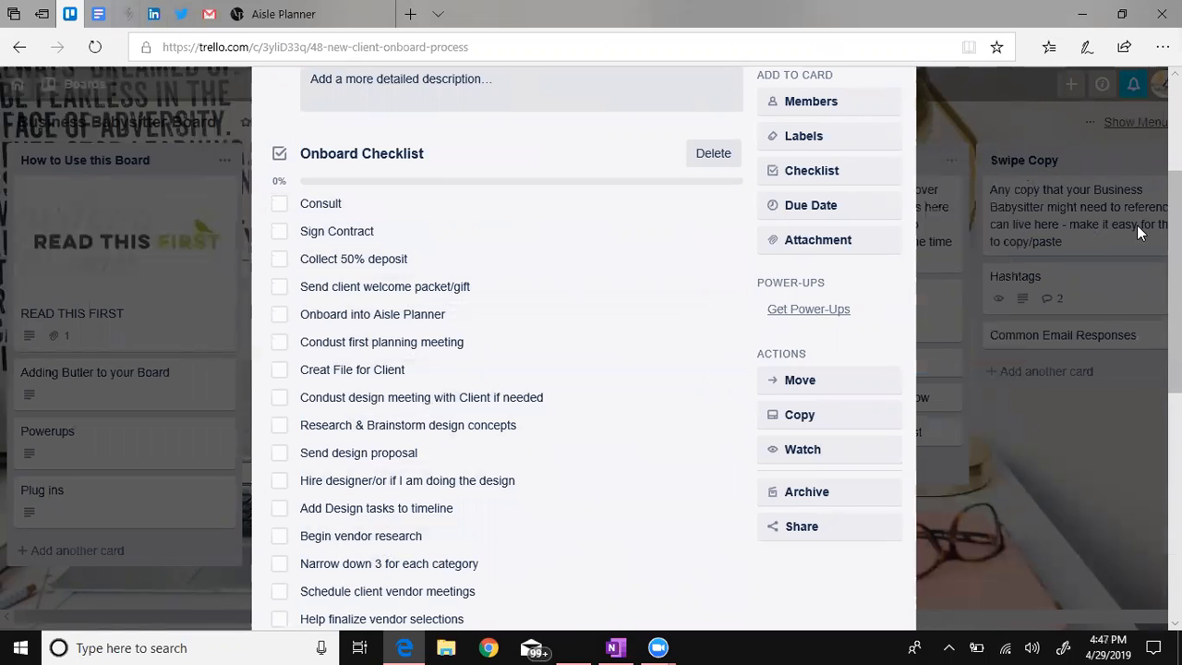
pyautogui.scroll(-5, 508, 351)
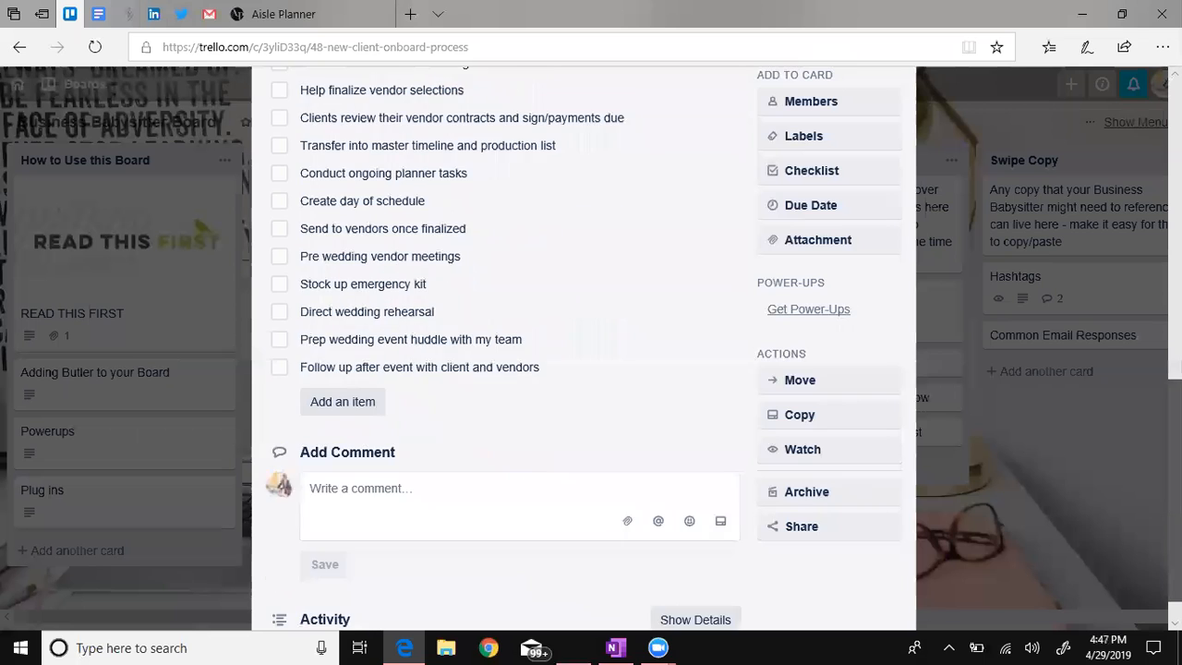
pyautogui.scroll(10, 508, 351)
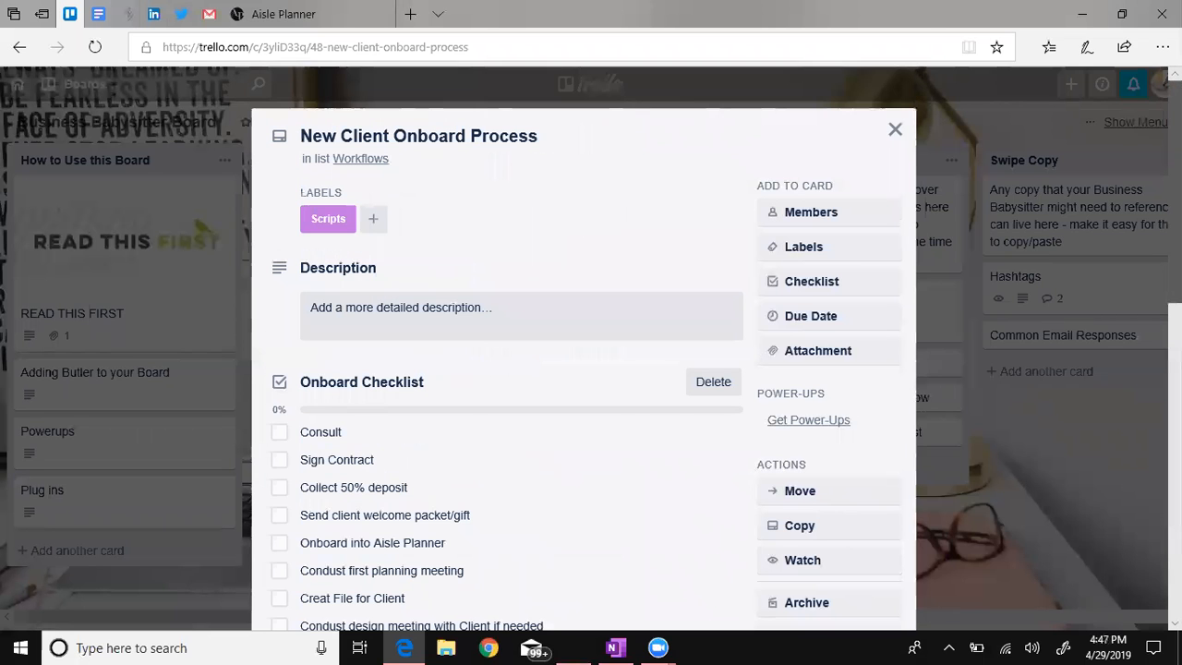
pyautogui.click(901, 126)
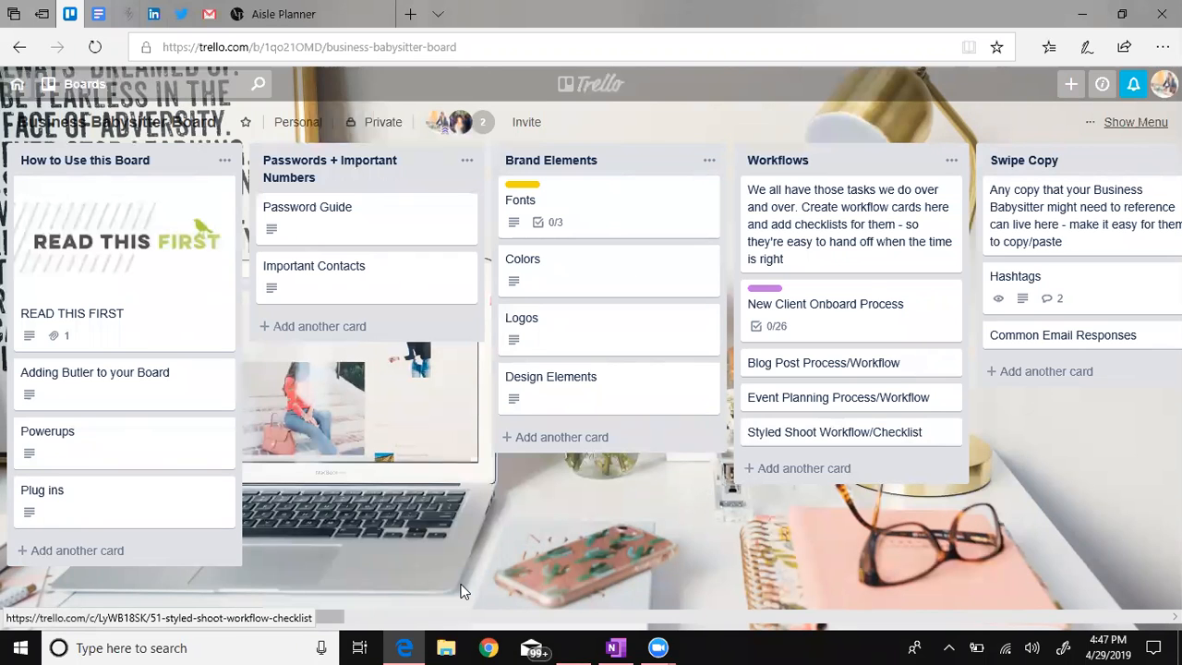
# Step: Leave the Business Babysitter Board for the boards overview and open the Editorial Calendar board
pyautogui.moveTo(342, 617); pyautogui.dragTo(751, 611)
pyautogui.moveTo(1028, 580); pyautogui.dragTo(178, 559)
pyautogui.click(17, 85)
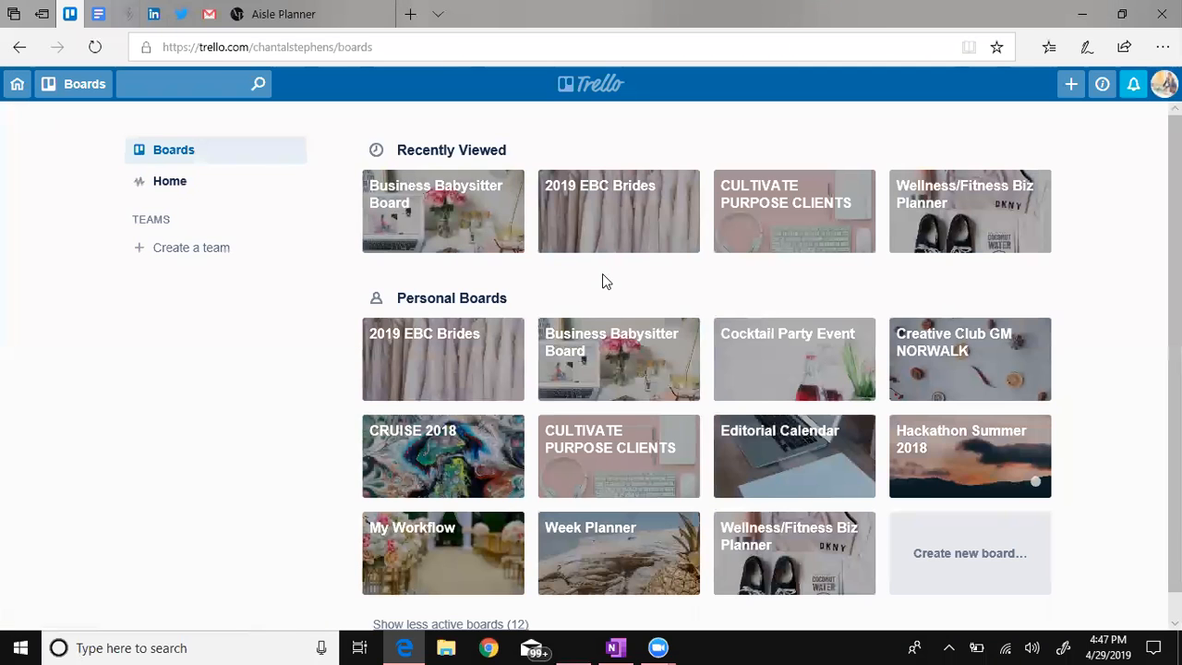
pyautogui.click(781, 447)
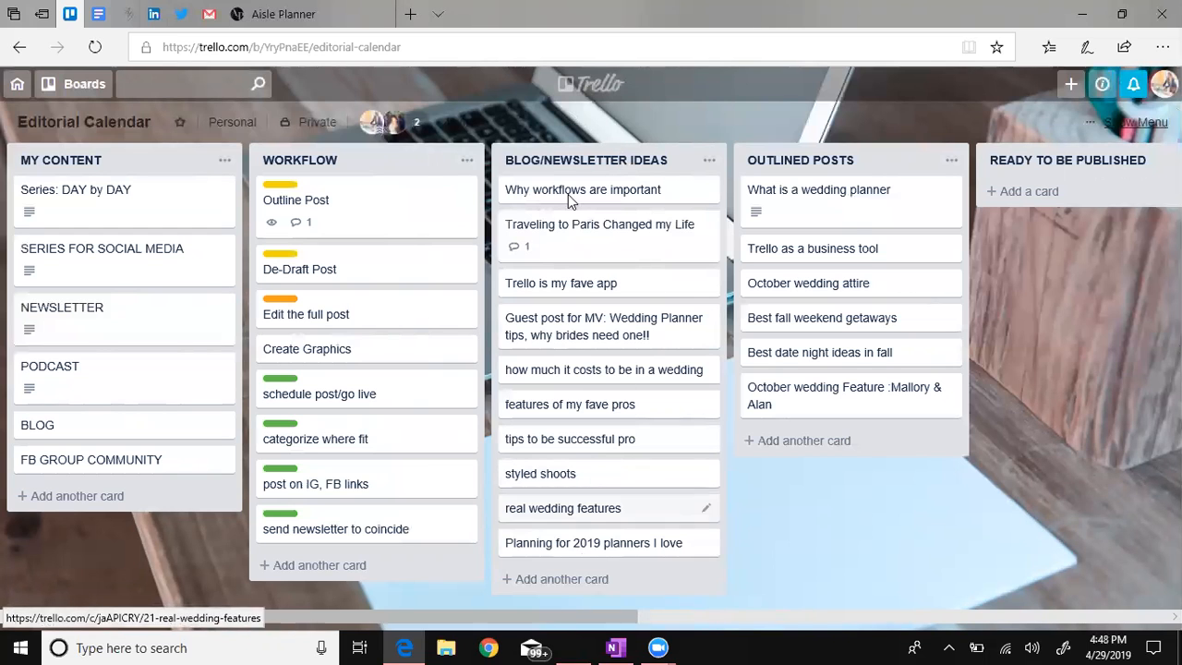
# Step: Add a list titled PODCAST SCHEDULE after the Newsletter Schedule list on the Editorial Calendar board
pyautogui.moveTo(573, 615); pyautogui.dragTo(933, 574)
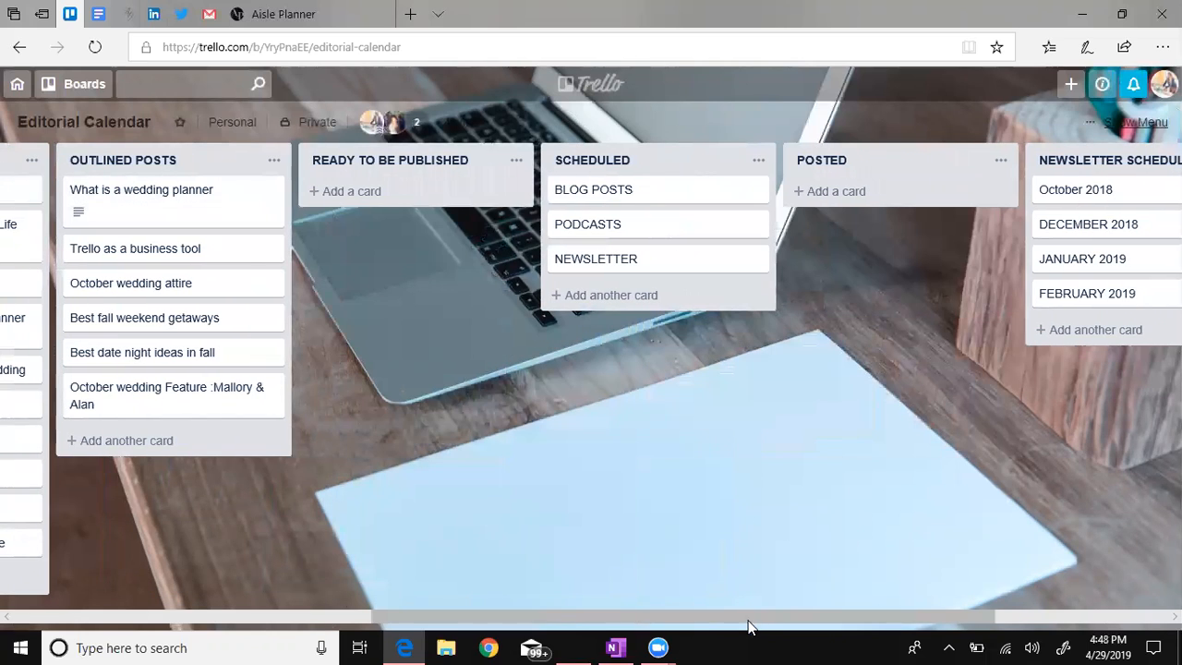
pyautogui.moveTo(753, 620); pyautogui.dragTo(892, 608)
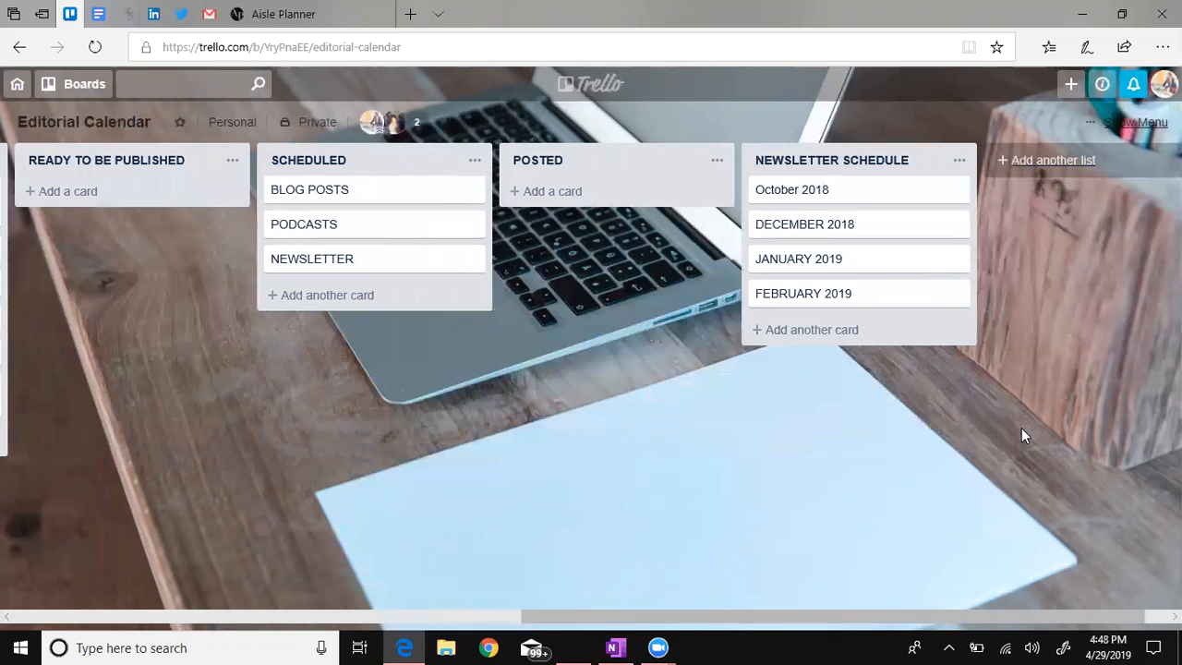
pyautogui.click(1053, 160)
pyautogui.click(1052, 248)
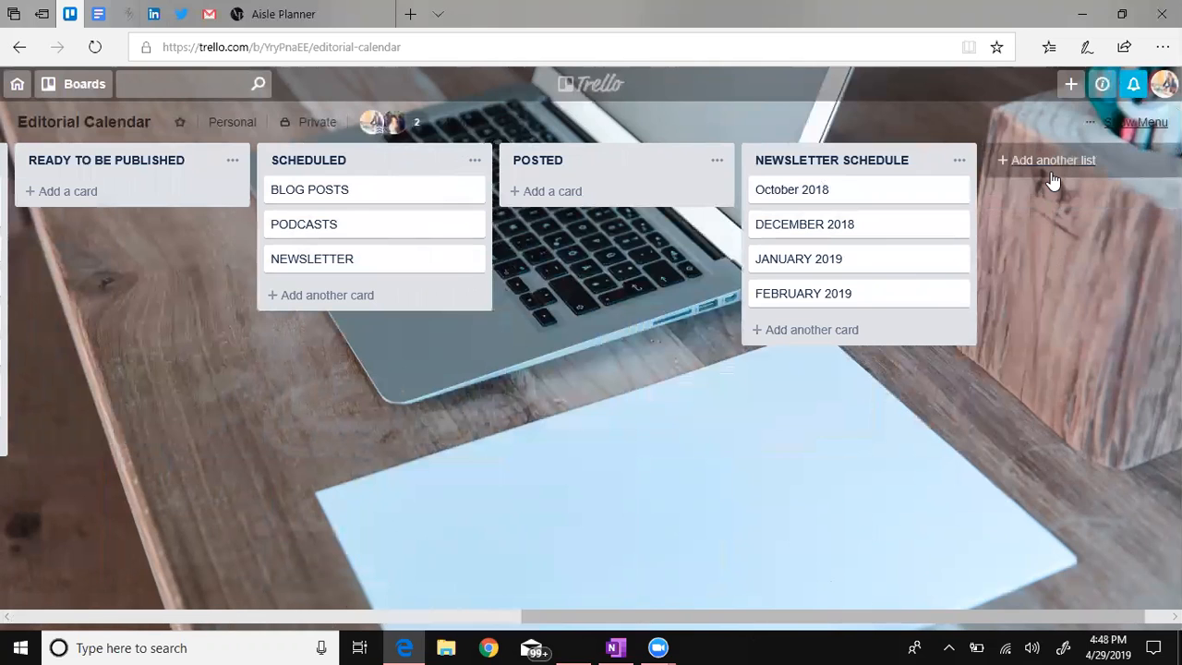
pyautogui.click(1051, 165)
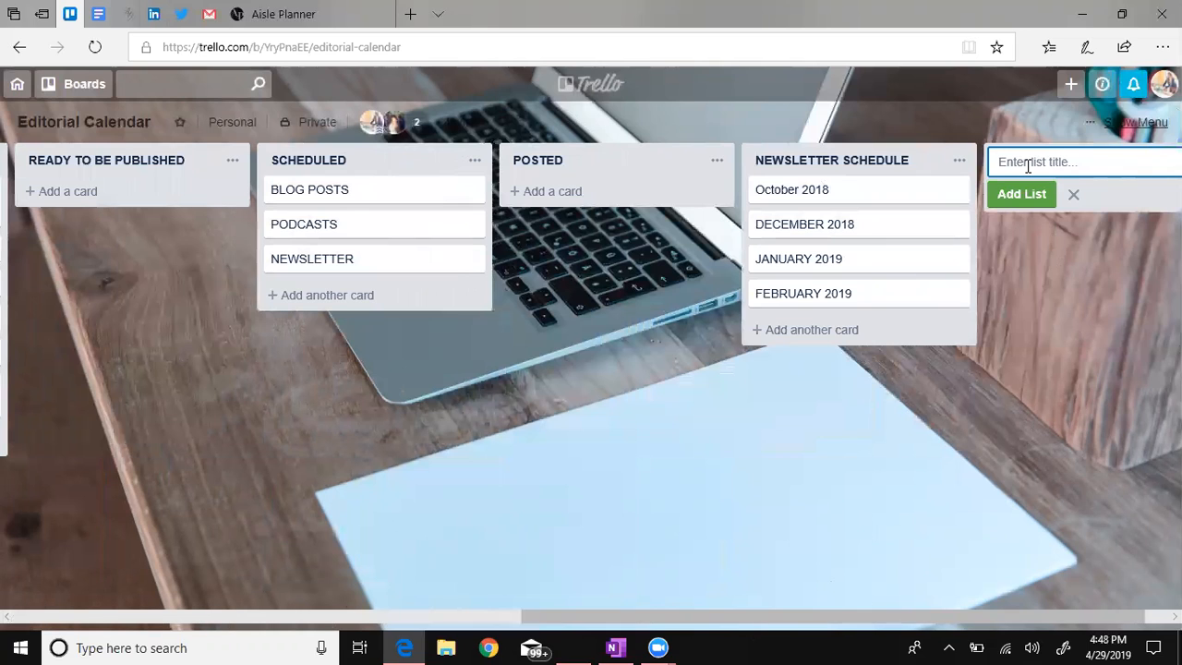
pyautogui.write('PODCAST S')
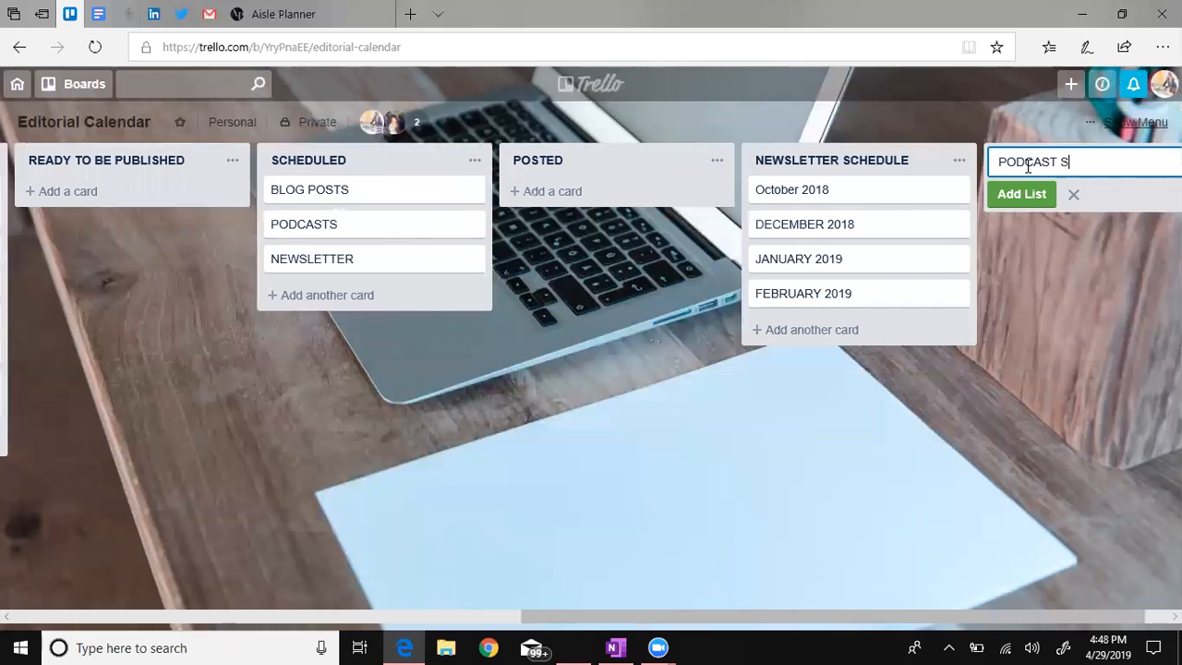
pyautogui.write('CHEDULE')
pyautogui.press('Return')
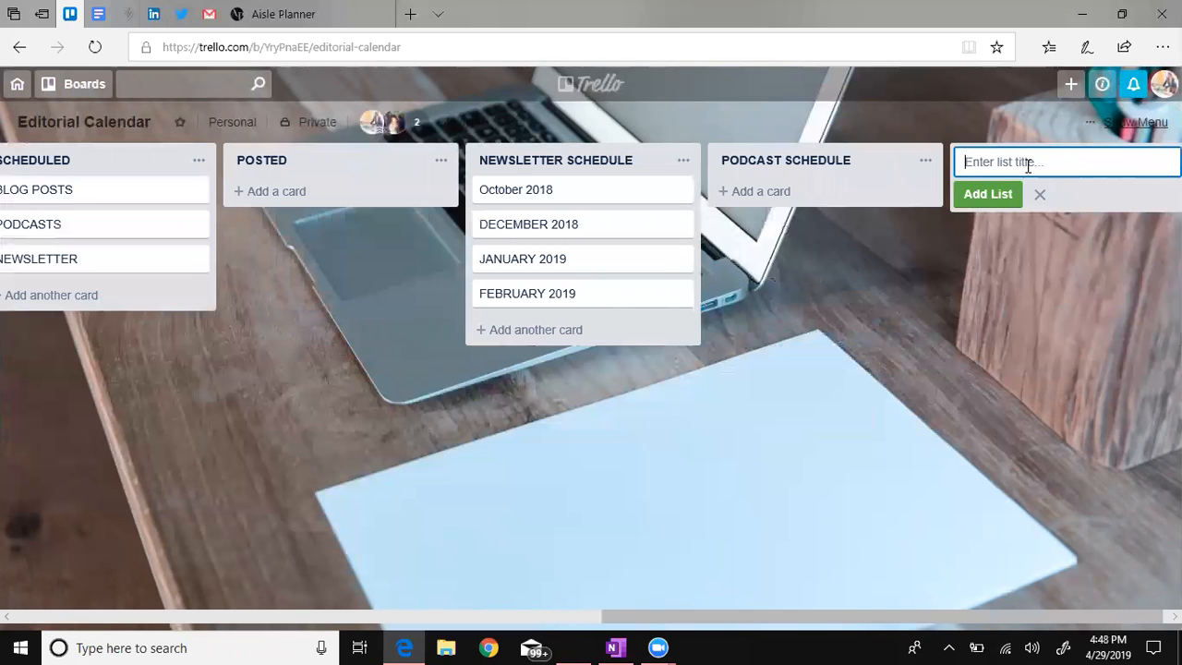
# Step: Add the cards May Schedule, June Schedule and July Schedule to the Podcast Schedule list, and dismiss the blank new-list entry
pyautogui.click(778, 194)
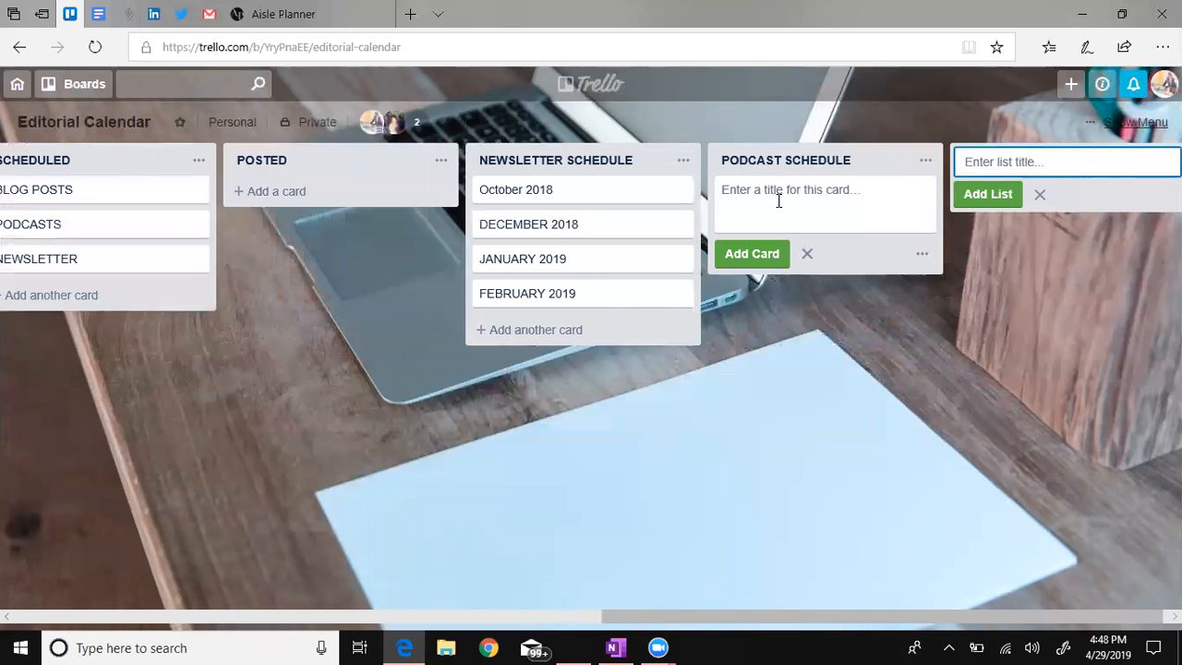
pyautogui.write('May Schedule')
pyautogui.press('Return')
pyautogui.write('June')
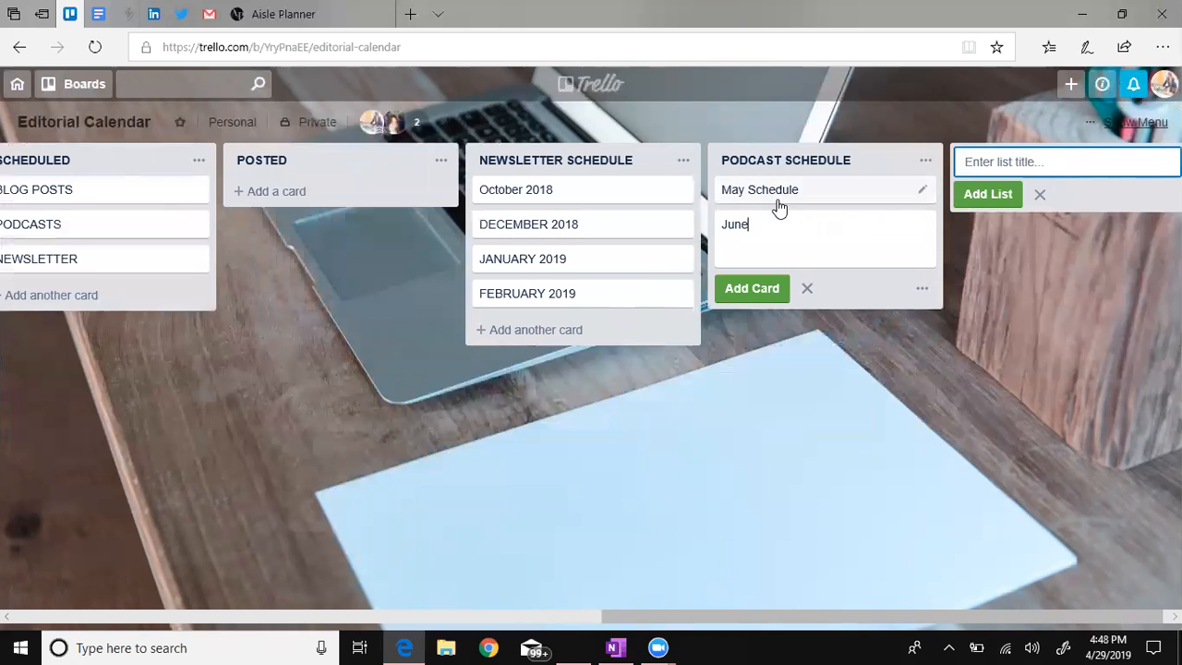
pyautogui.write(' Schedule')
pyautogui.press('Return')
pyautogui.write('July Schedule')
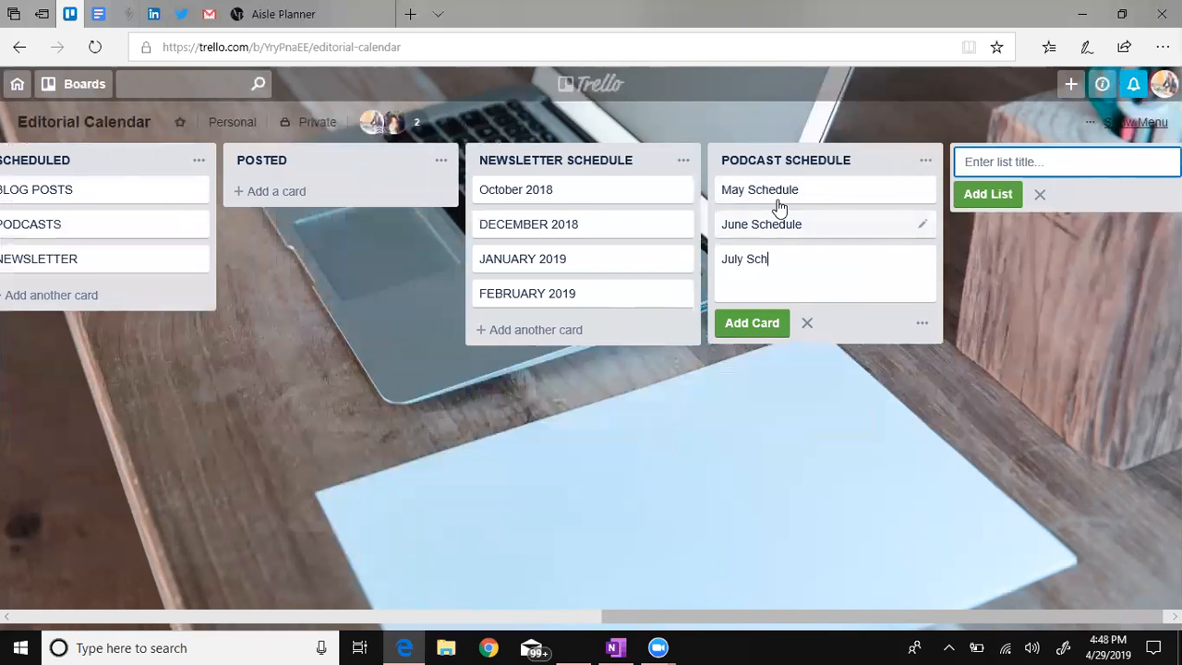
pyautogui.press('Return')
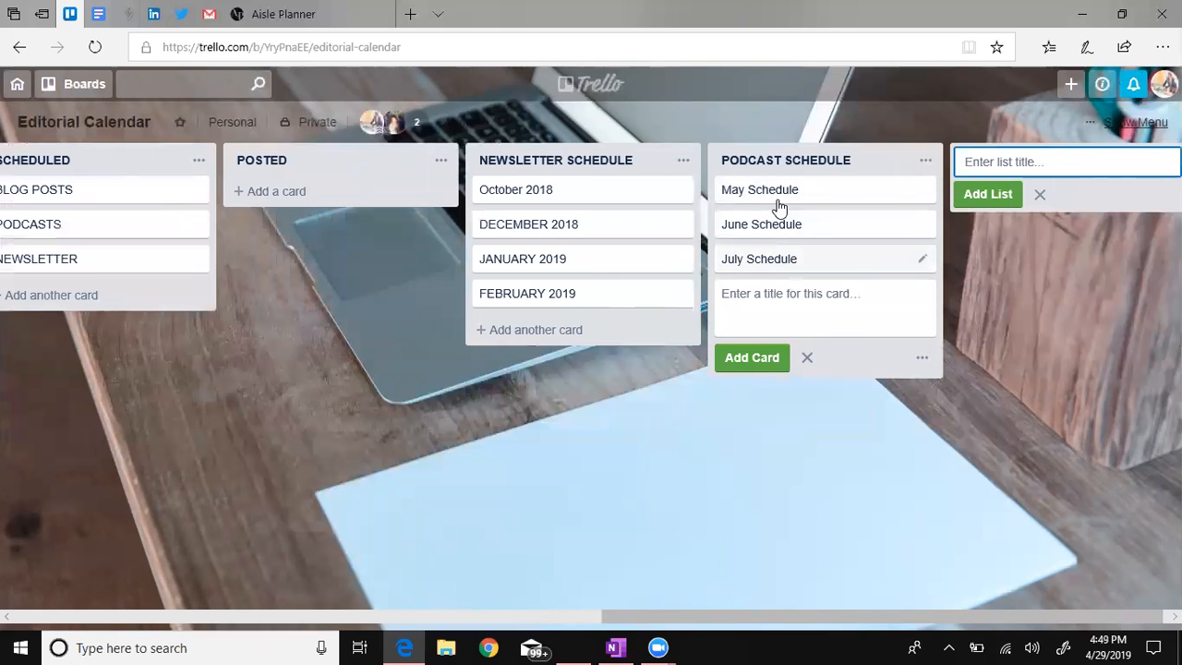
pyautogui.moveTo(790, 617); pyautogui.dragTo(977, 606)
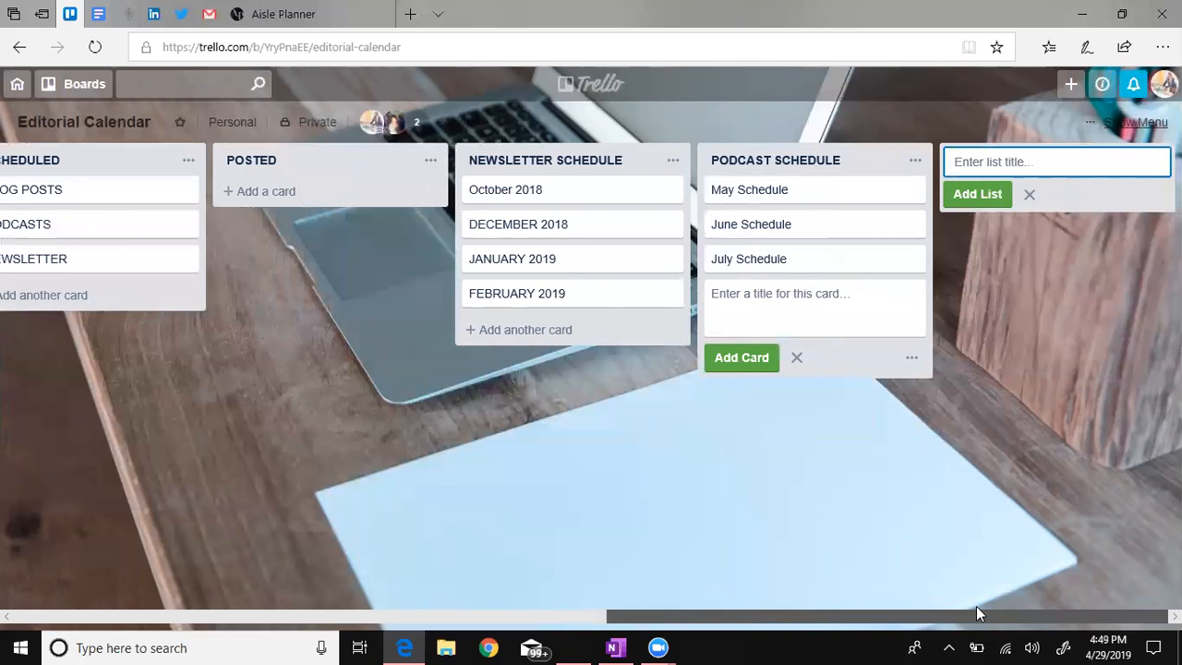
pyautogui.click(1014, 421)
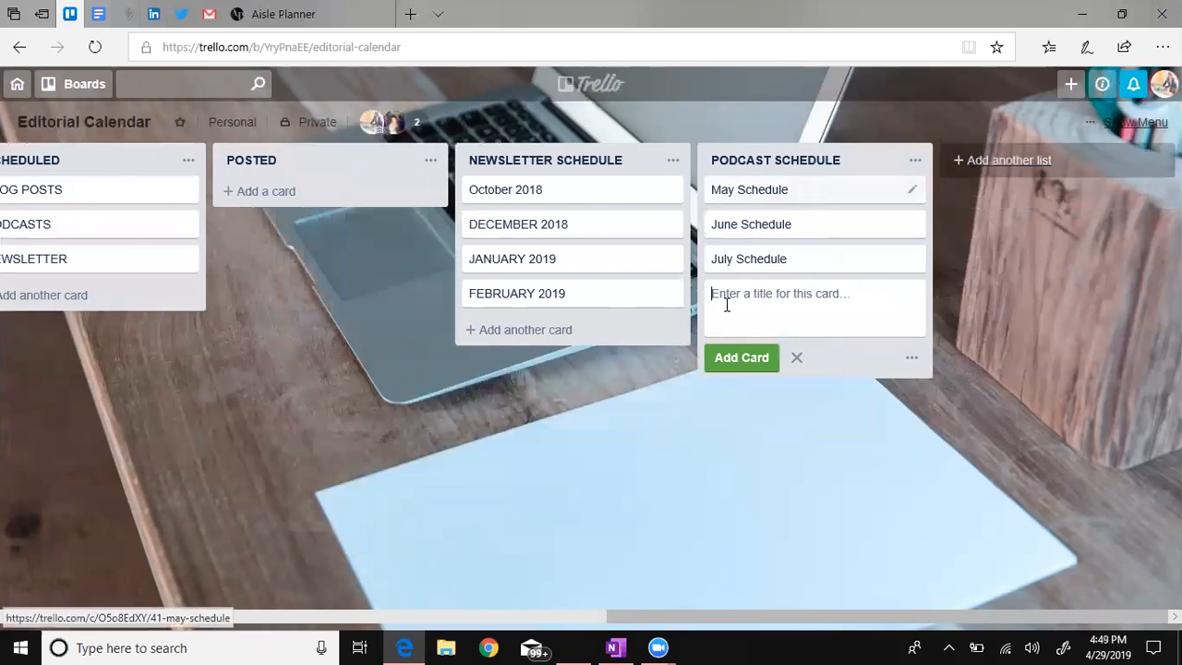
# Step: Move the What is a wedding planner card from Outlined Posts to Posted, and return it to the top of Outlined Posts
pyautogui.moveTo(756, 614); pyautogui.dragTo(528, 614)
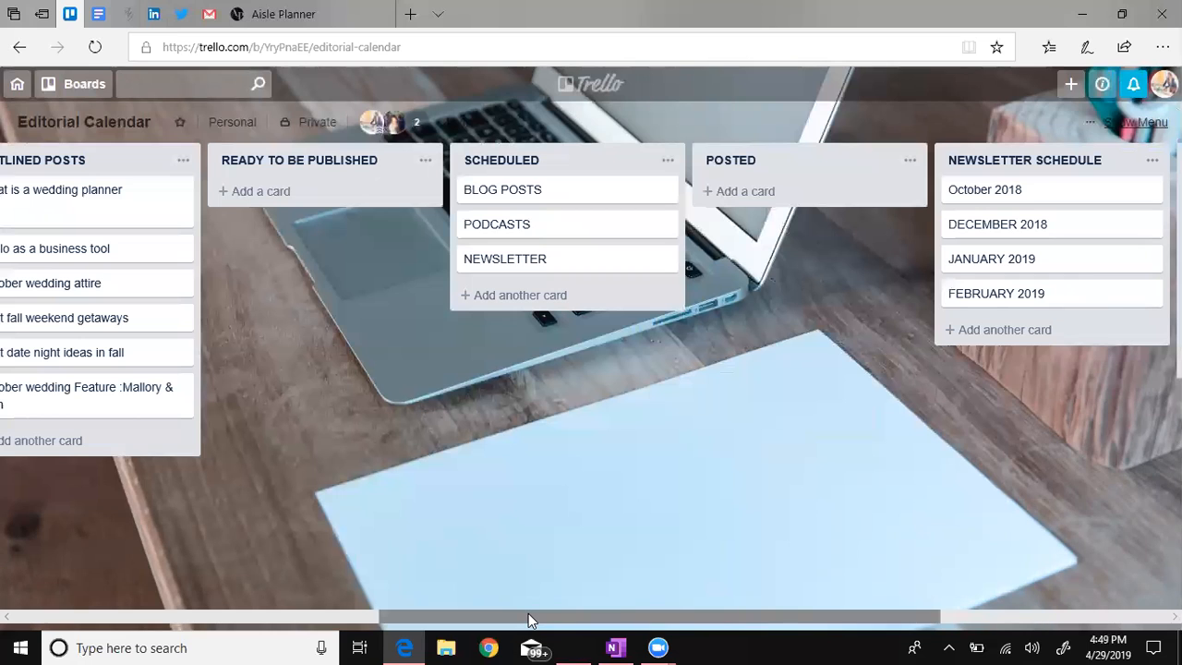
pyautogui.moveTo(392, 615); pyautogui.dragTo(319, 631)
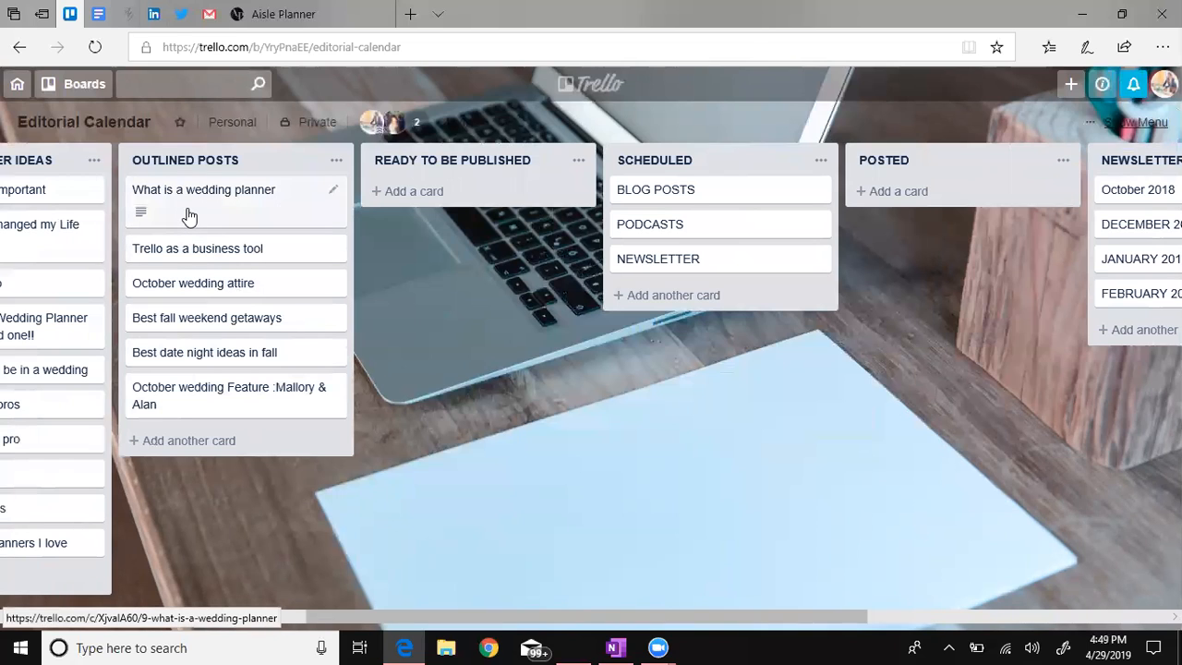
pyautogui.moveTo(306, 197); pyautogui.dragTo(871, 216)
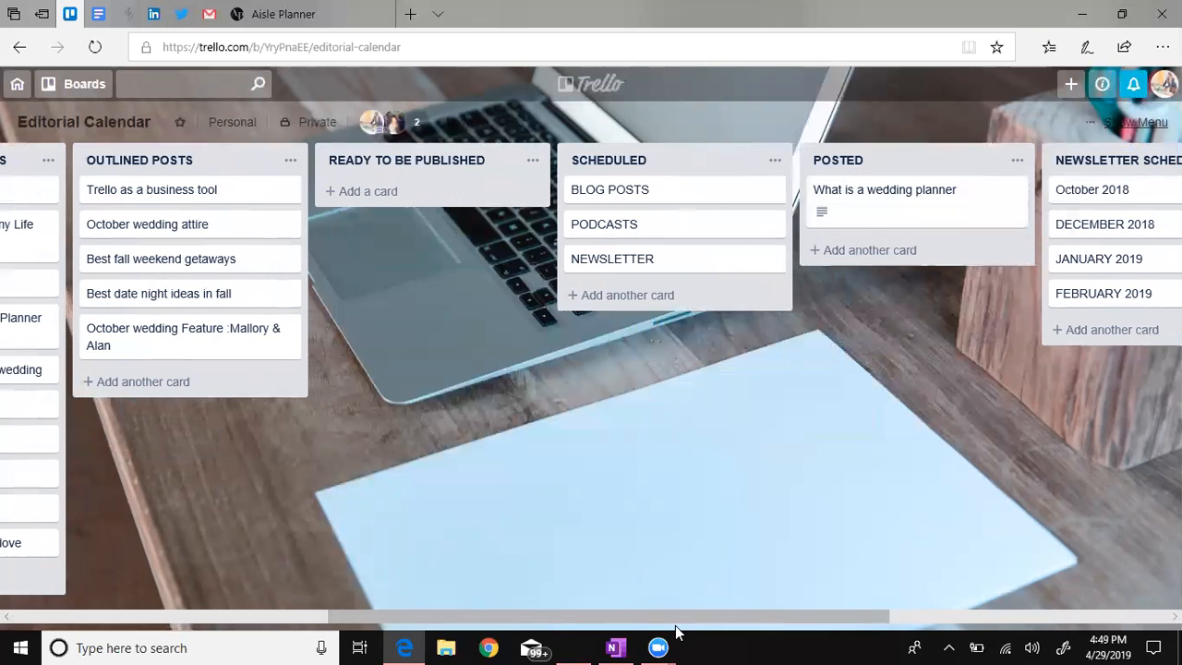
pyautogui.moveTo(674, 616); pyautogui.dragTo(570, 621)
pyautogui.moveTo(1104, 218); pyautogui.dragTo(459, 219)
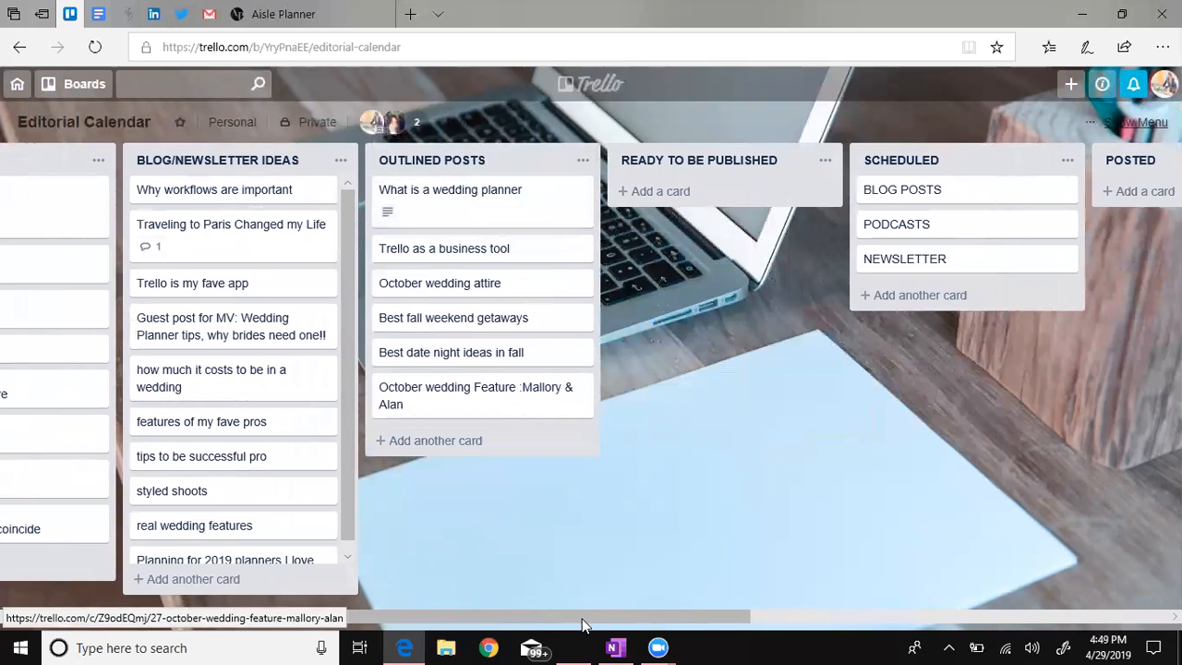
pyautogui.moveTo(568, 611); pyautogui.dragTo(266, 598)
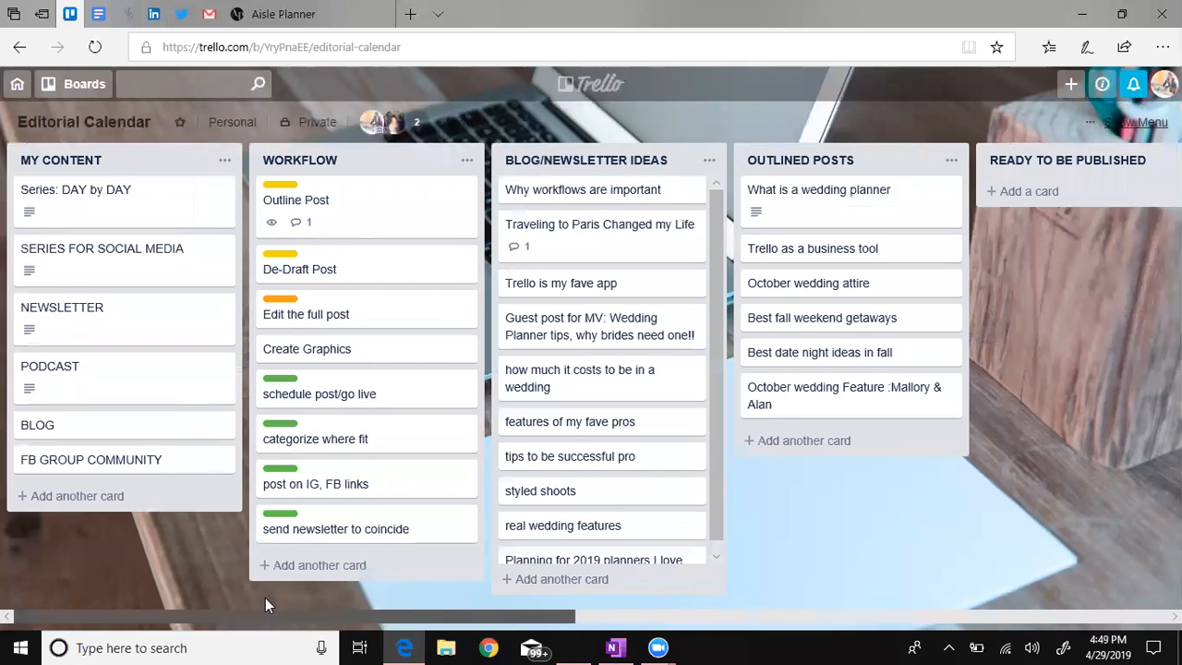
# Step: Leave the Editorial Calendar for the boards overview, open the My Workflow board and look through its lists
pyautogui.click(31, 85)
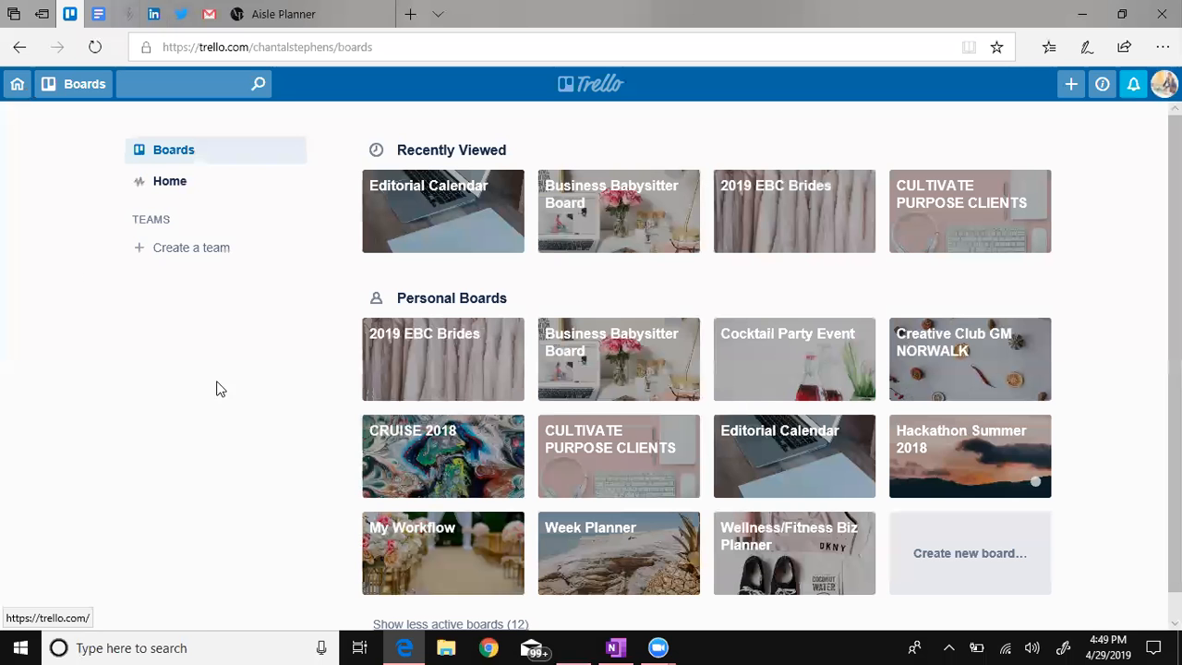
pyautogui.click(407, 557)
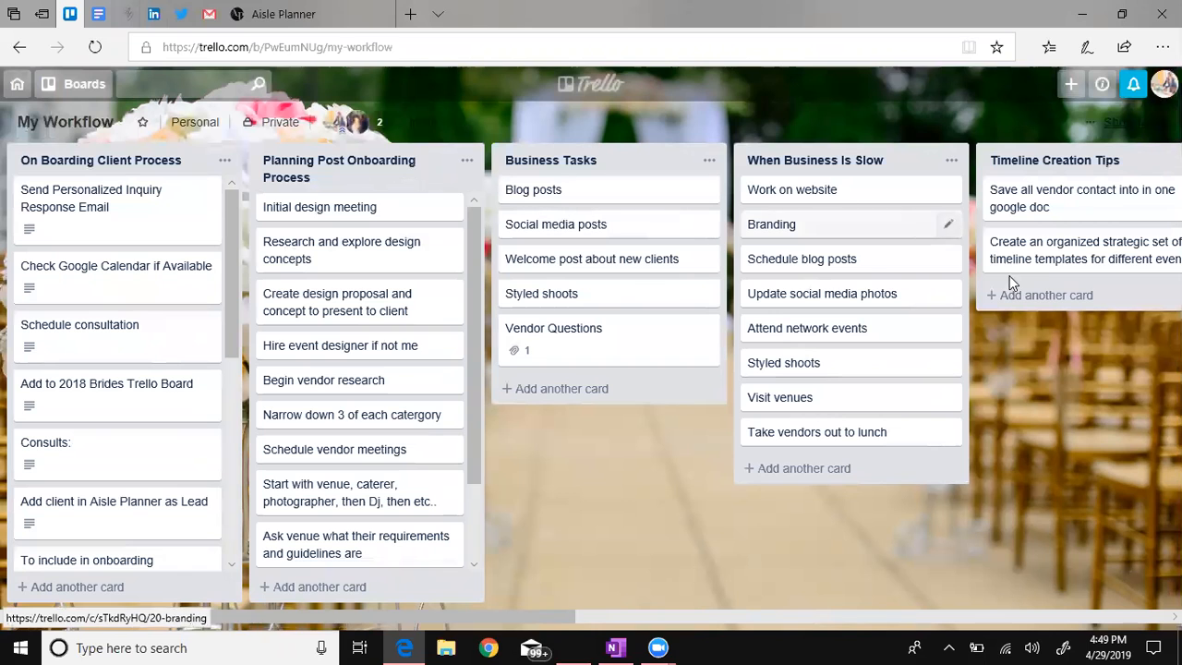
pyautogui.moveTo(570, 617); pyautogui.dragTo(1150, 623)
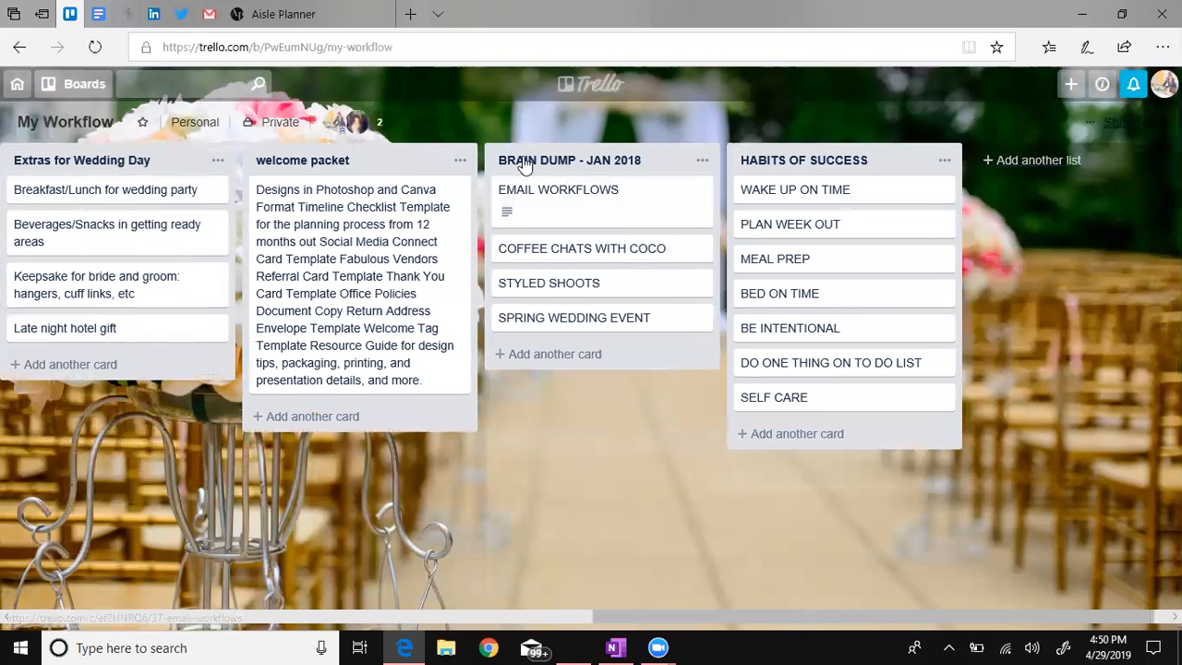
pyautogui.moveTo(871, 616); pyautogui.dragTo(287, 616)
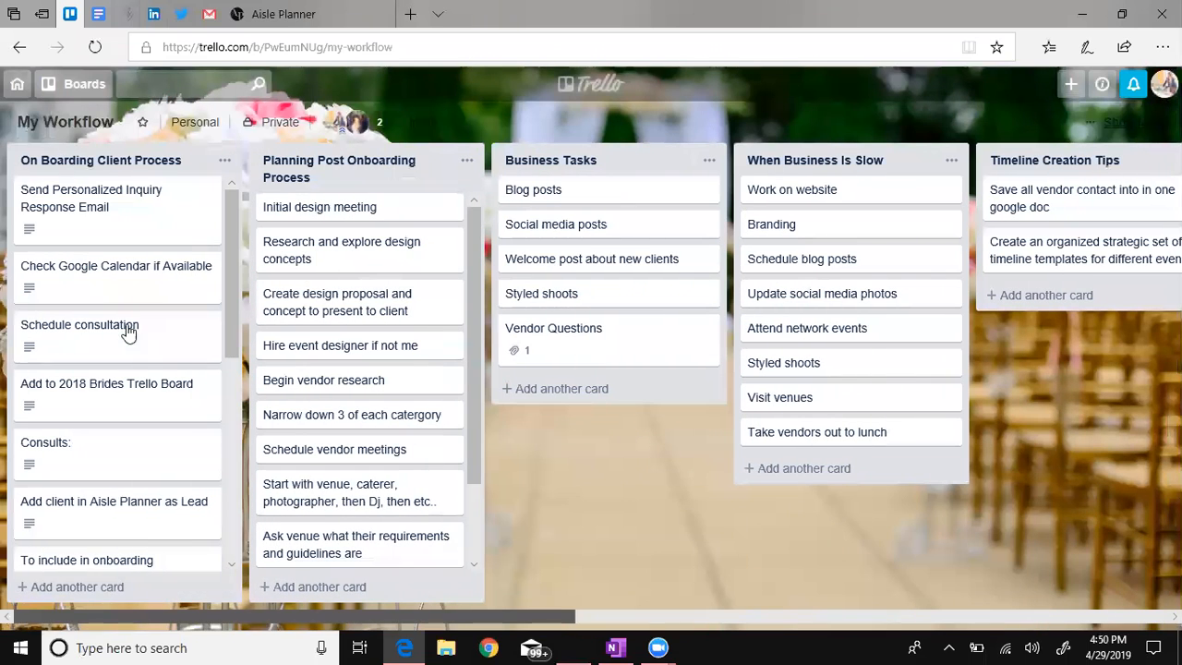
# Step: Open the CRUISE 2018 board from the boards overview, look through its lists, and return to the overview
pyautogui.click(17, 84)
pyautogui.click(428, 469)
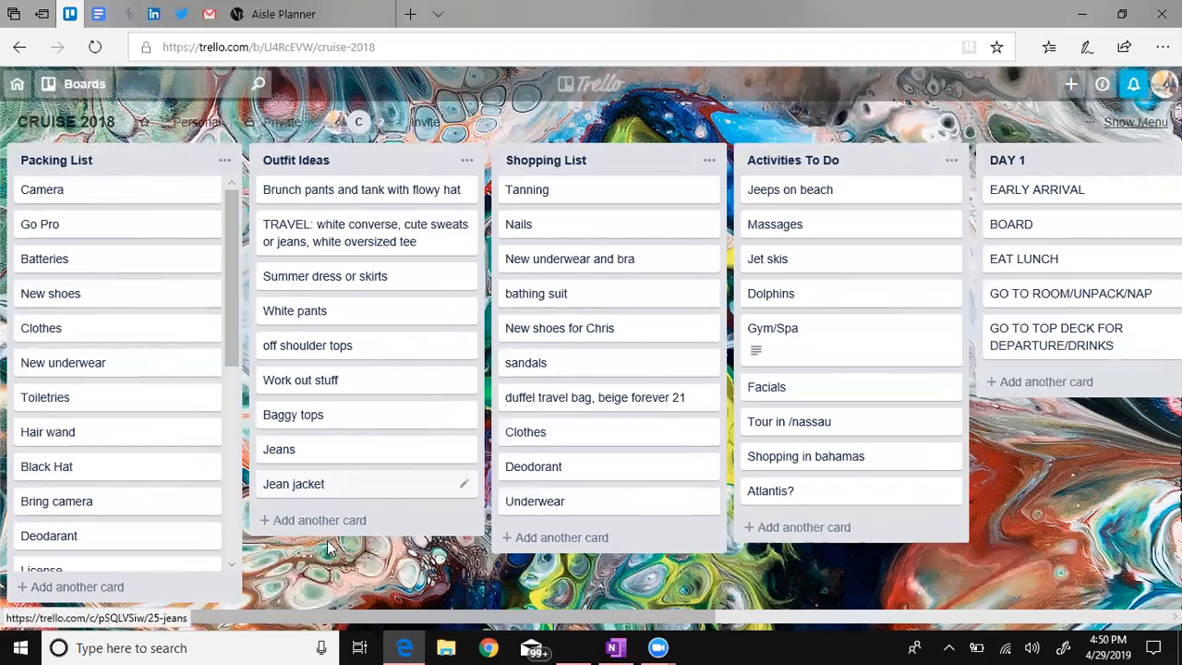
pyautogui.moveTo(408, 616); pyautogui.dragTo(915, 620)
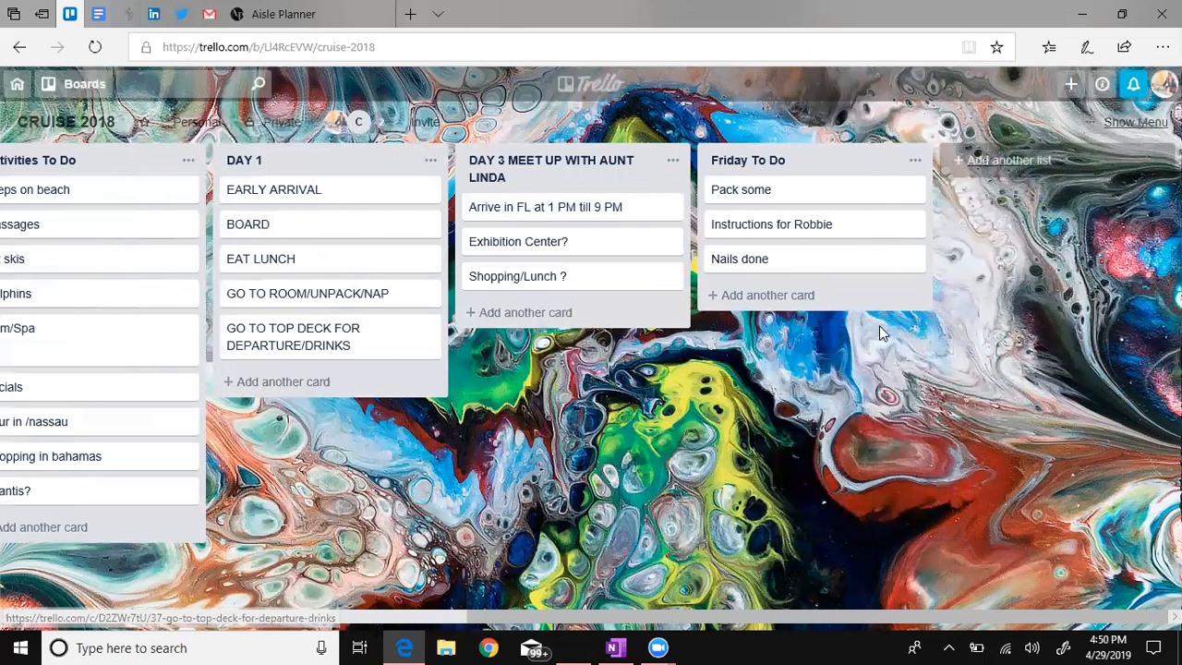
pyautogui.moveTo(803, 617); pyautogui.dragTo(506, 644)
pyautogui.click(15, 85)
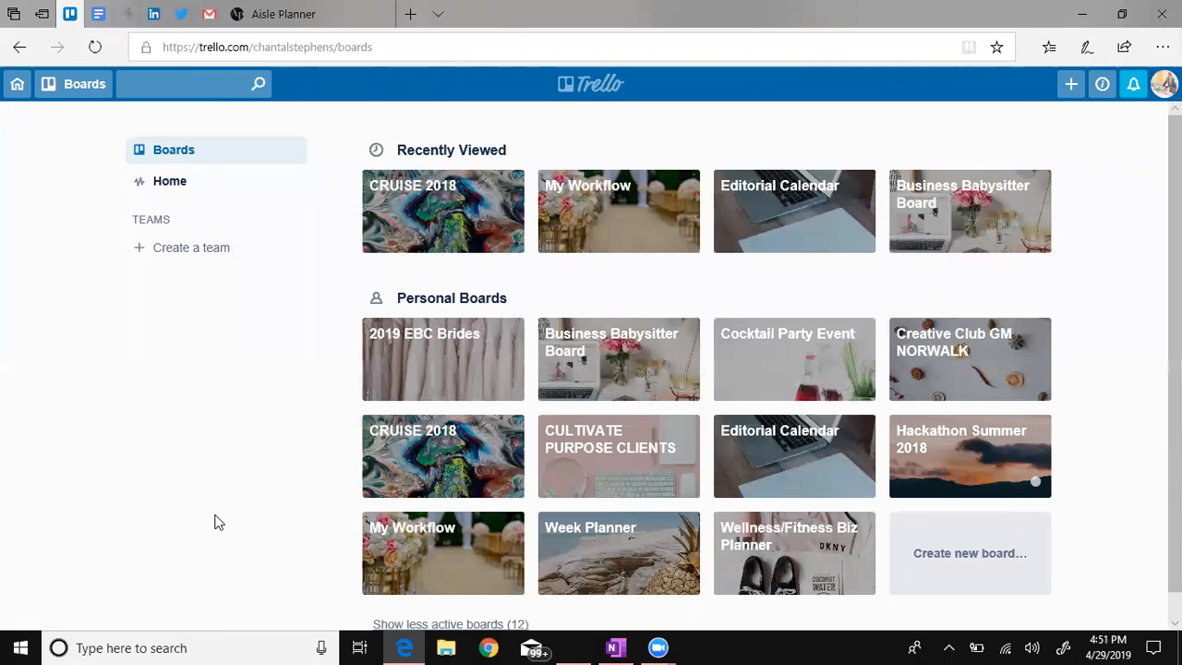
pyautogui.moveTo(663, 645)
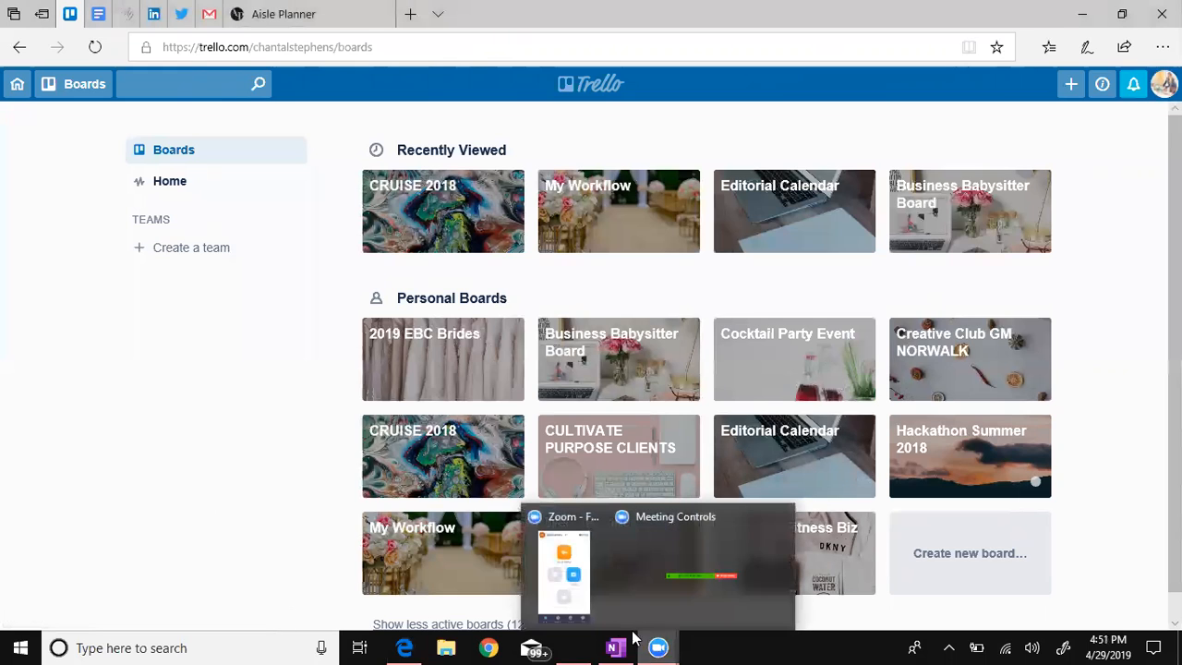